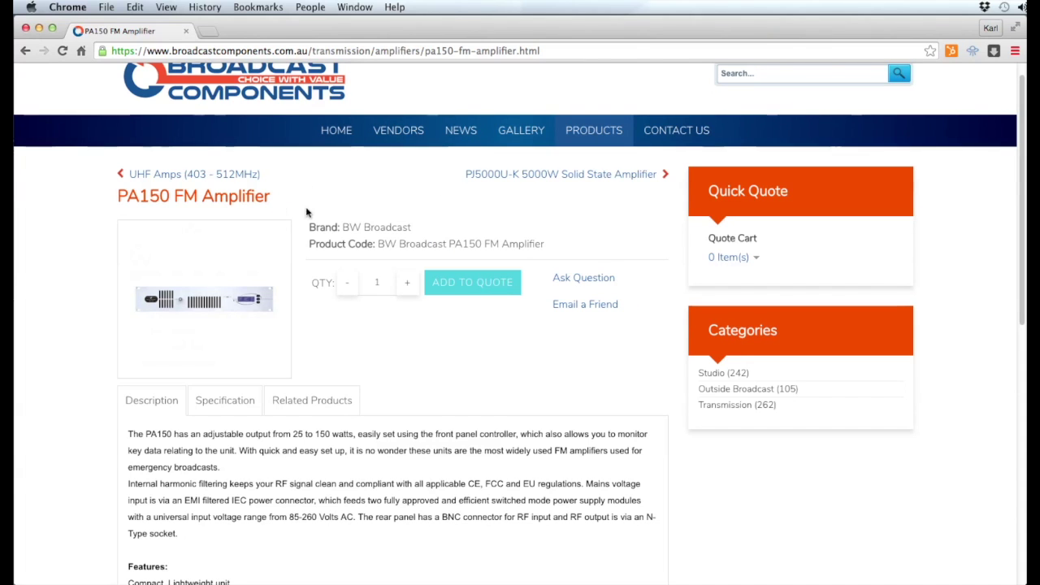
Move the storefront window aside and open the EShop component in the Joomla administrator
scroll(455, 162, "up", 1)
left_click_drag(403, 31, 402, 209)
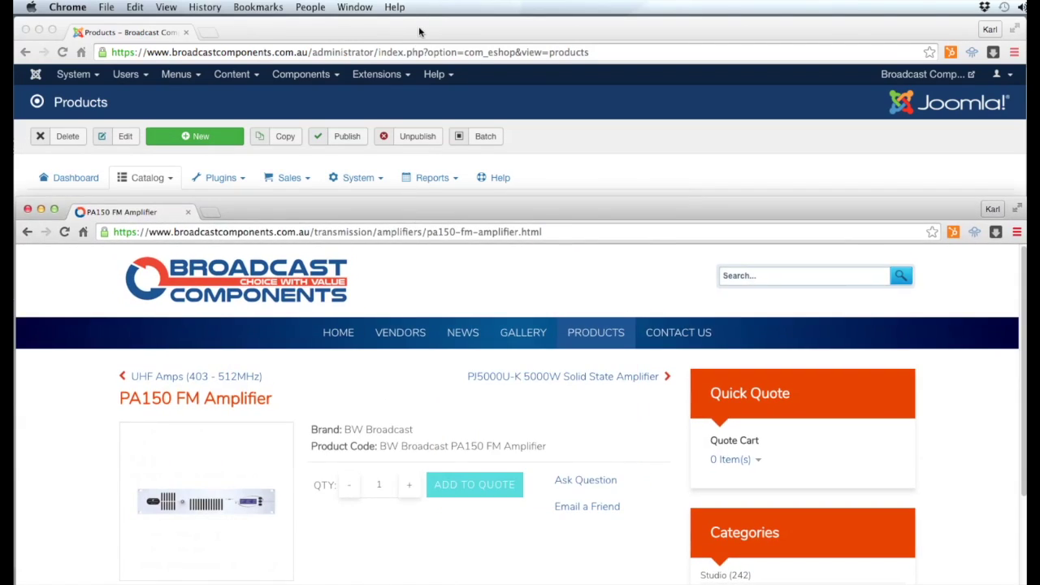
left_click(419, 31)
left_click(296, 77)
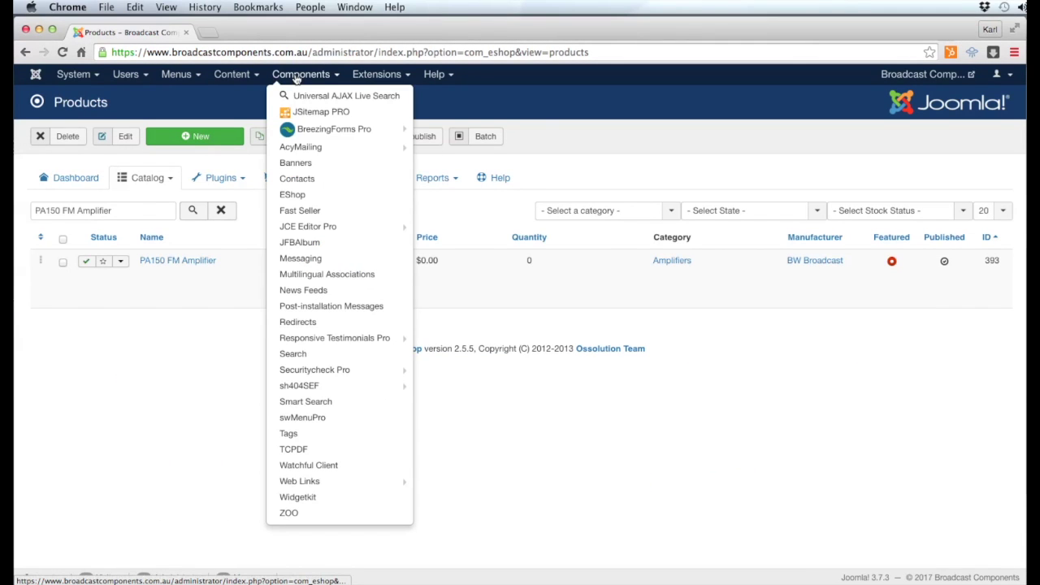
left_click(301, 196)
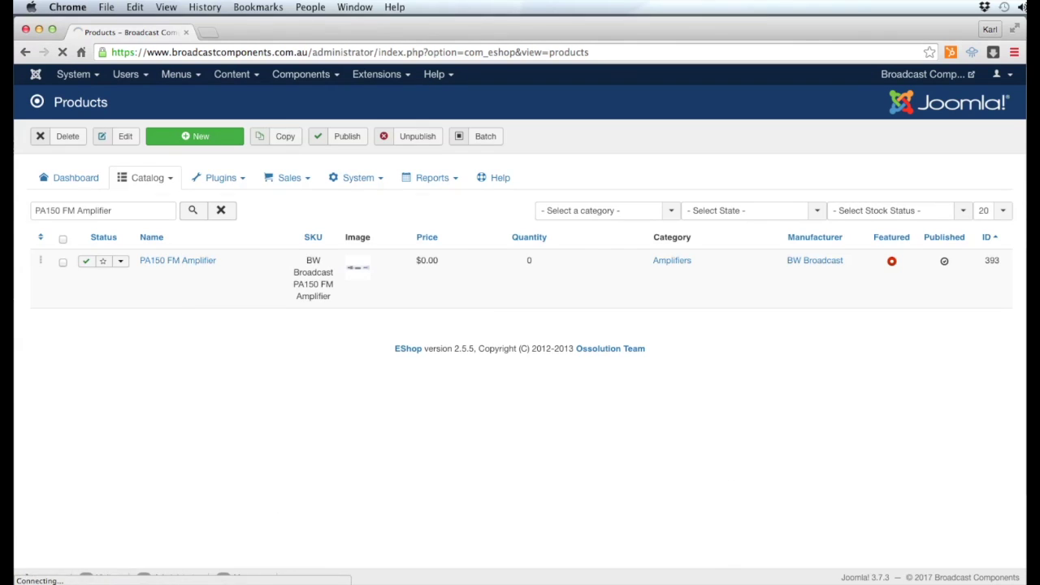
Examine the specification and related products on the live PA150 FM Amplifier page
key("super+grave")
left_click_drag(673, 212, 663, 27)
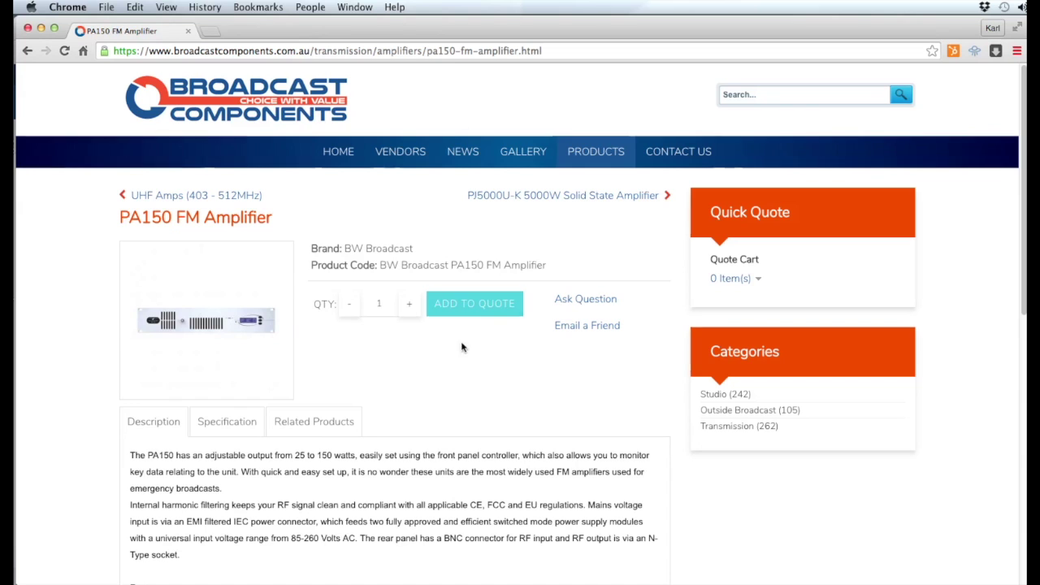
scroll(248, 467, "down", 2)
left_click(227, 331)
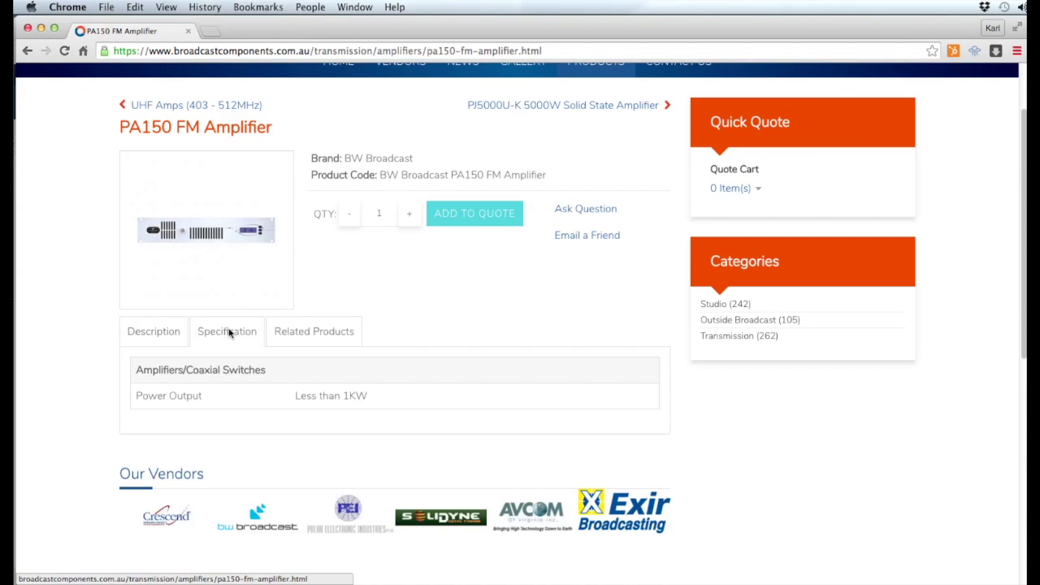
left_click(309, 329)
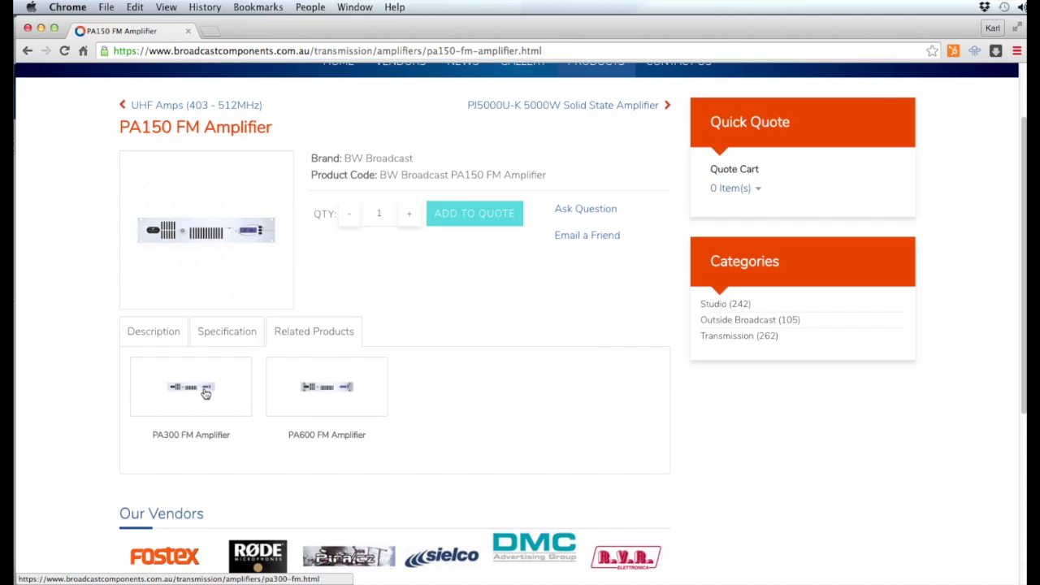
scroll(585, 358, "up", 2)
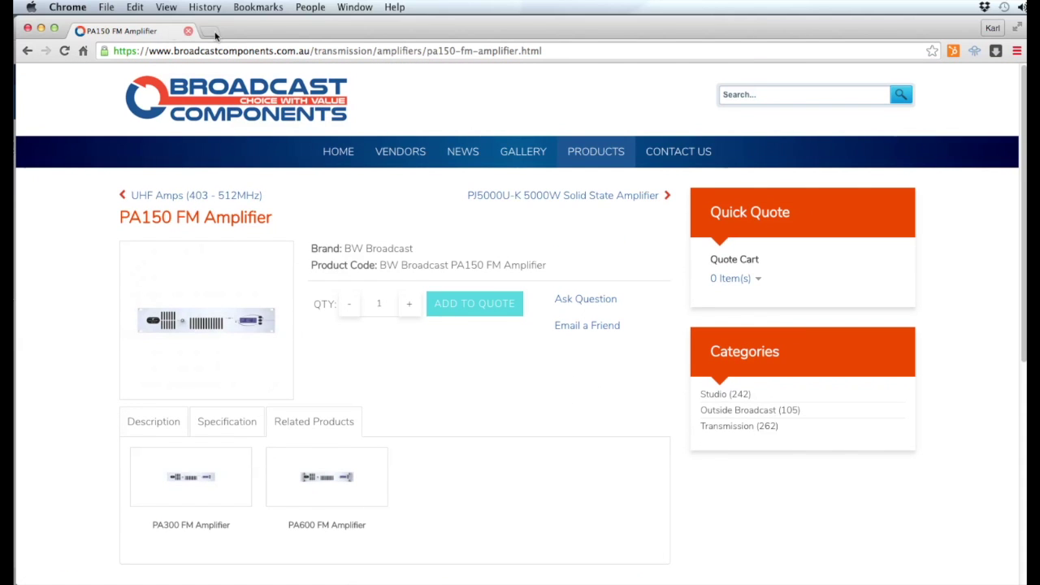
Return to the Joomla administrator, reopen EShop and show its manufacturers list
key("super+w")
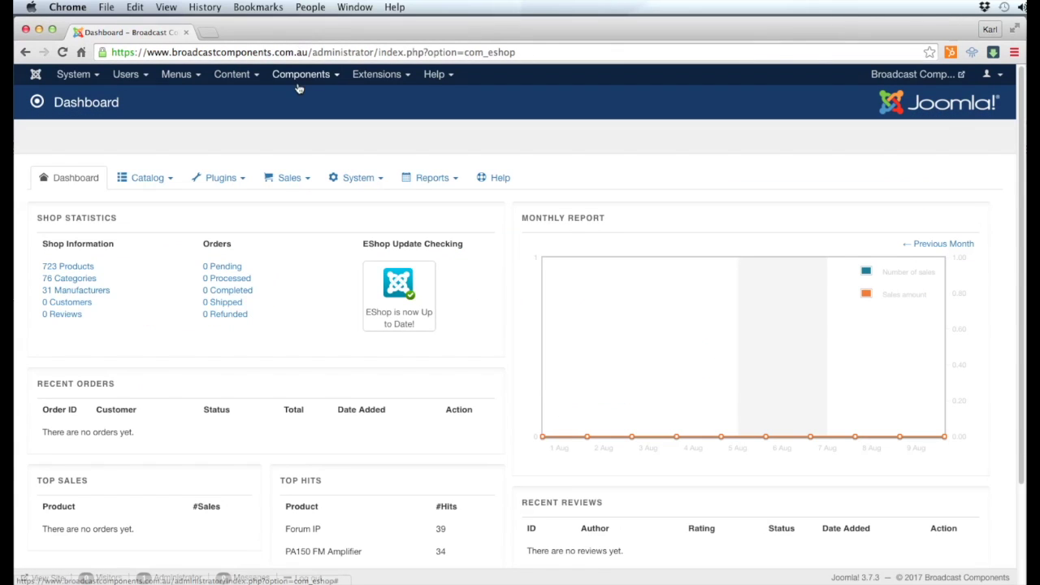
left_click(299, 76)
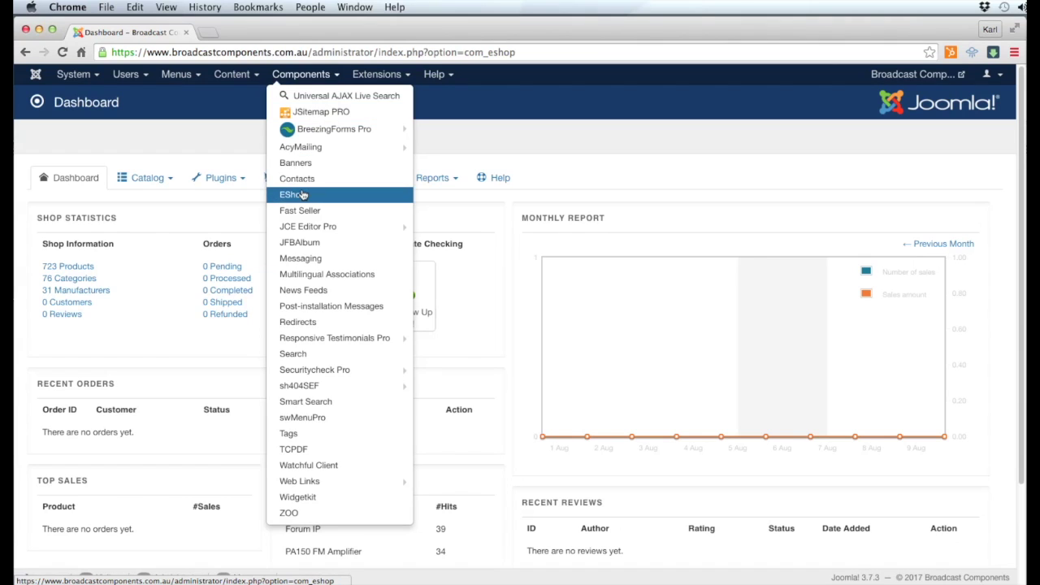
left_click(301, 195)
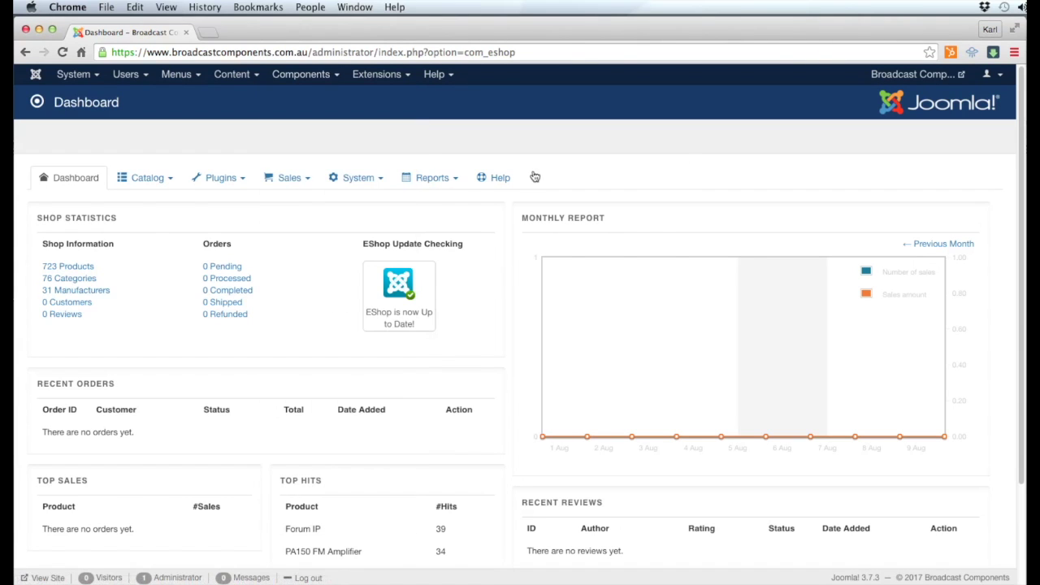
left_click(167, 179)
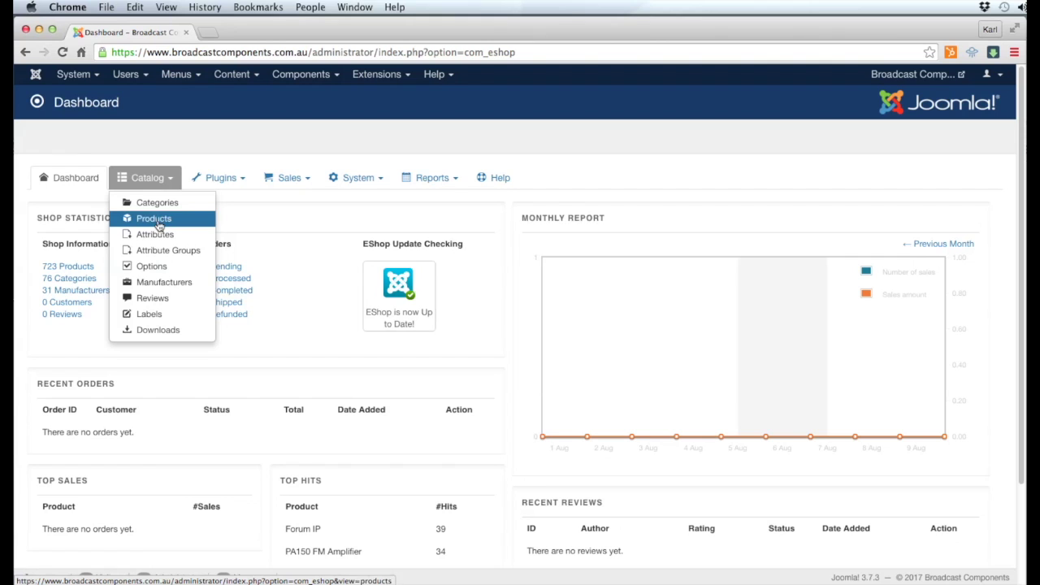
left_click(167, 288)
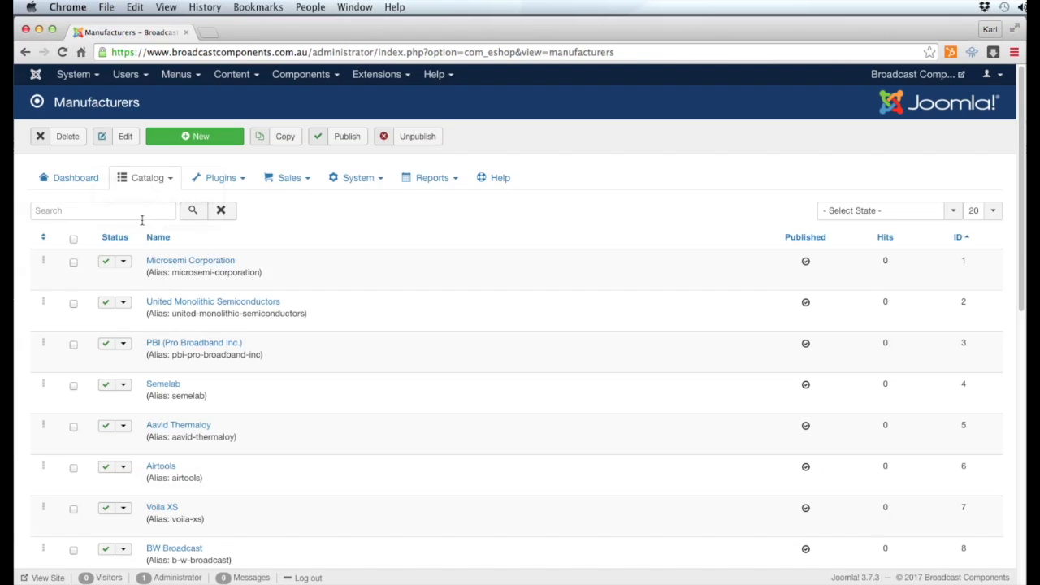
Create a new manufacturer named Test, then save and close it
left_click(210, 140)
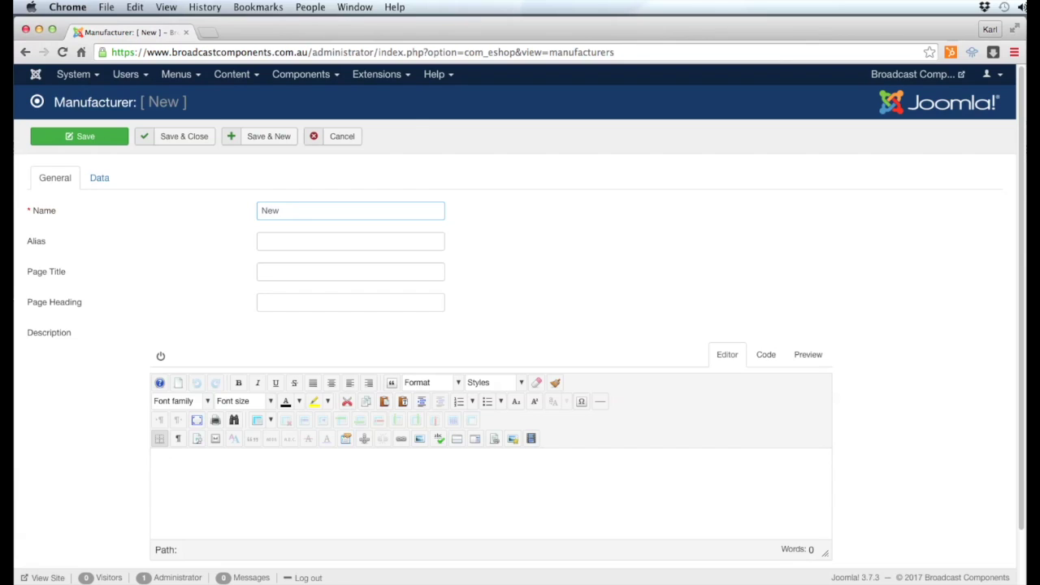
key("super+a")
type("Test")
left_click(182, 136)
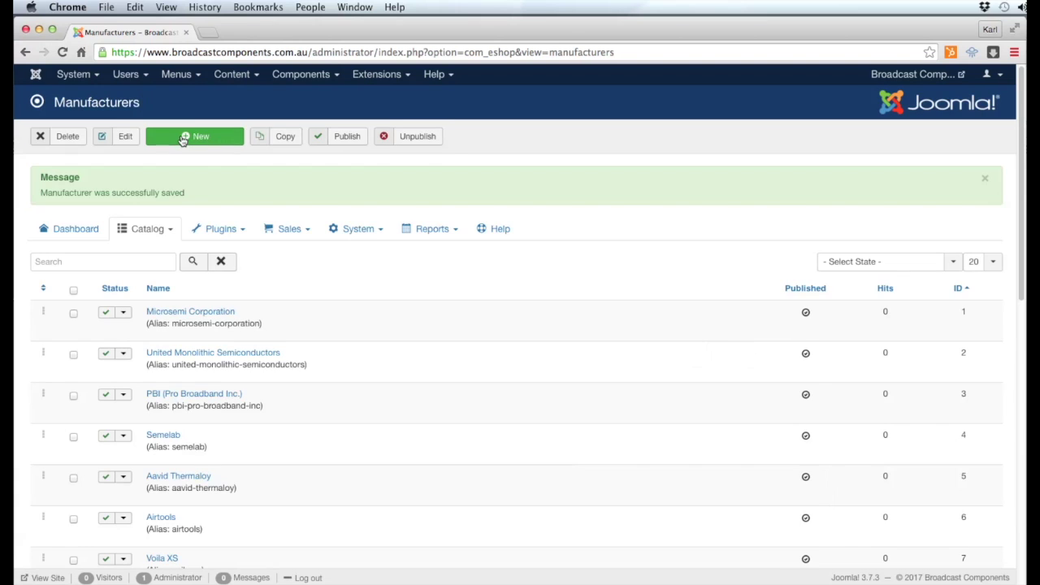
Open the EShop products list and clear its search filter to list all products
left_click(167, 230)
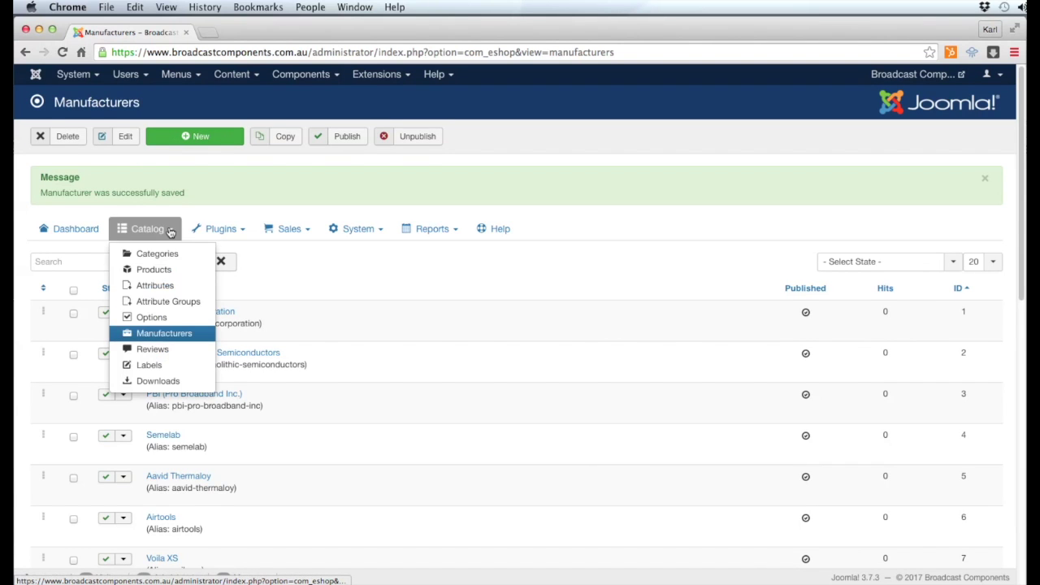
left_click(166, 272)
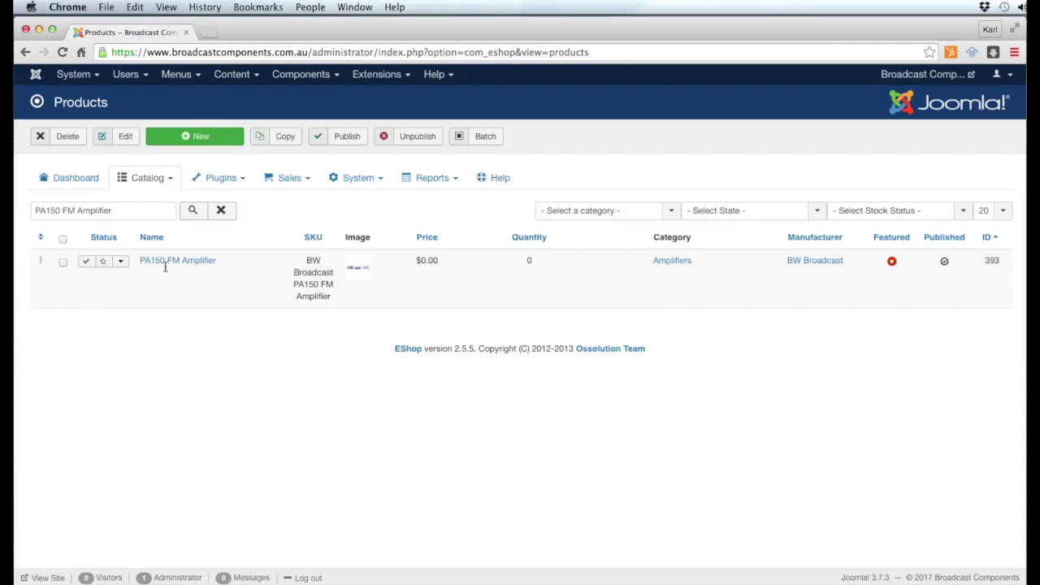
left_click(220, 210)
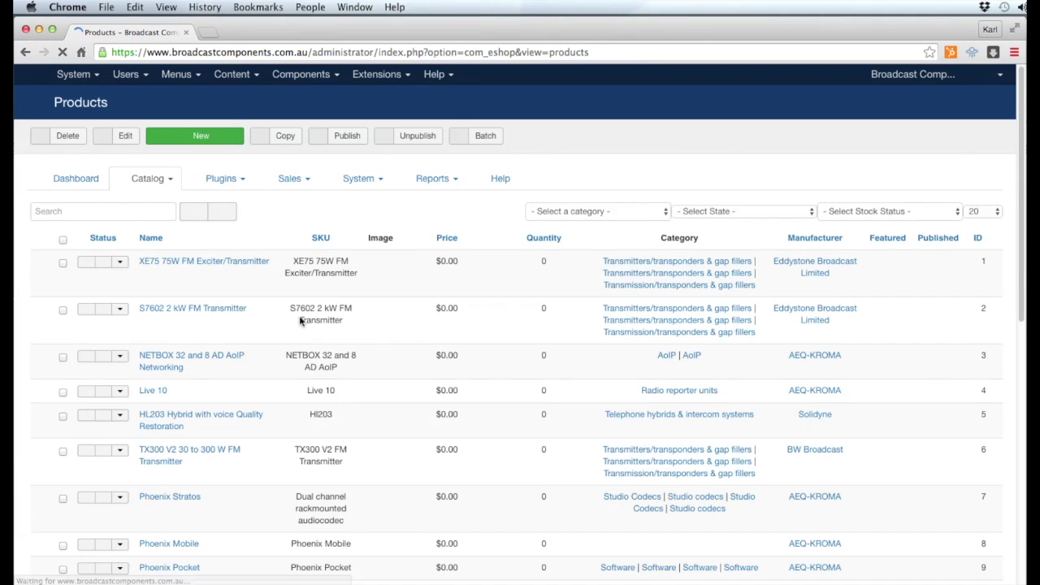
scroll(304, 333, "down", 10)
scroll(326, 340, "up", 10)
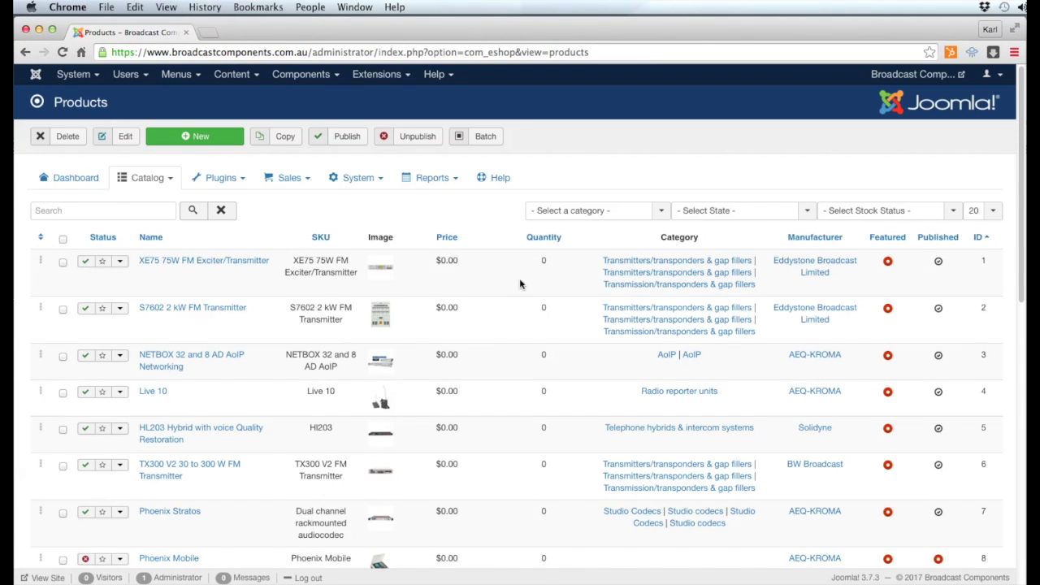
Filter the products by the Software category, then reset the category filter
left_click(661, 213)
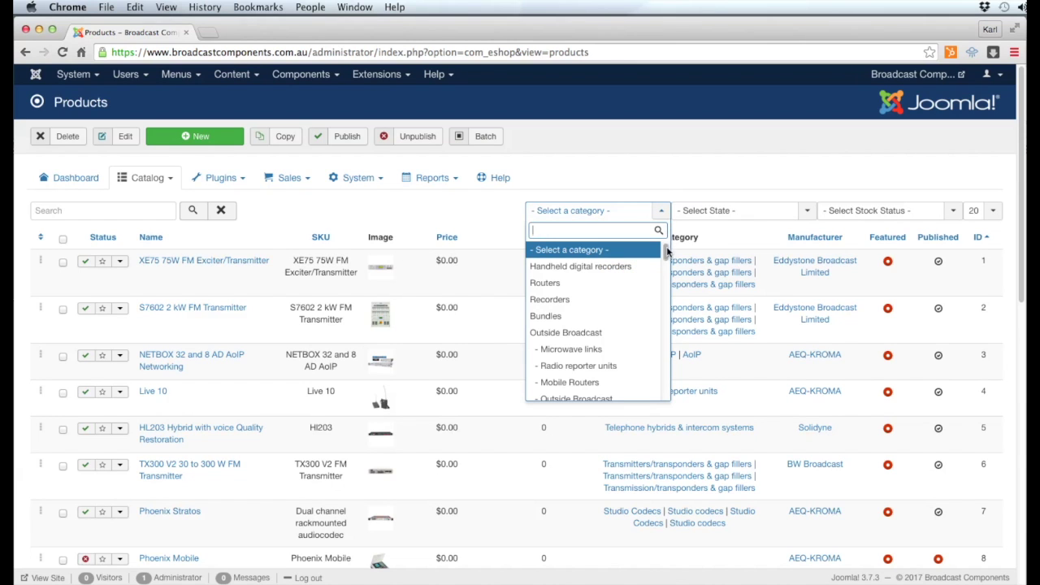
left_click_drag(665, 248, 663, 278)
left_click(571, 279)
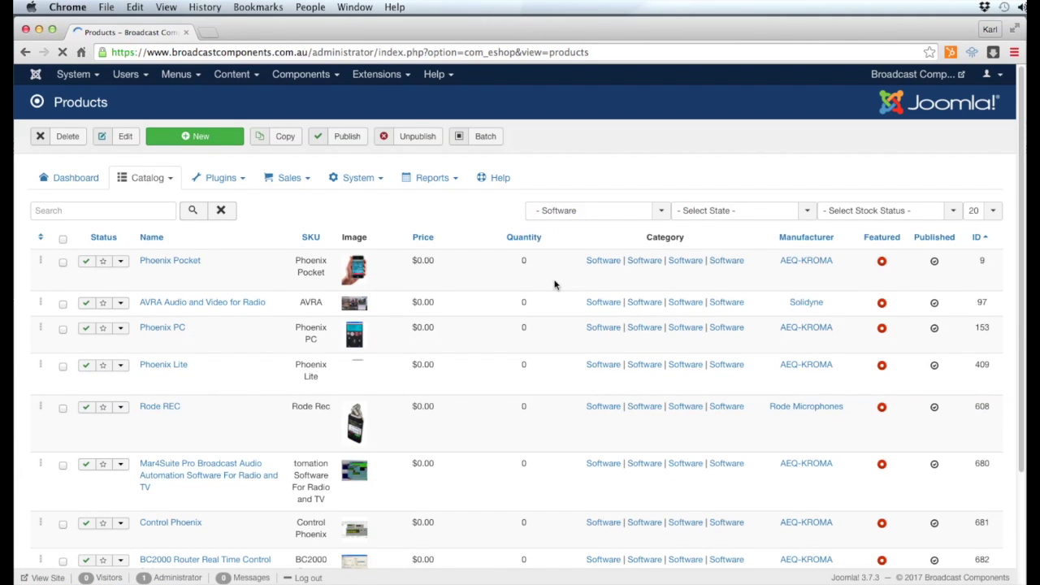
left_click(660, 211)
scroll(631, 272, "up", 10)
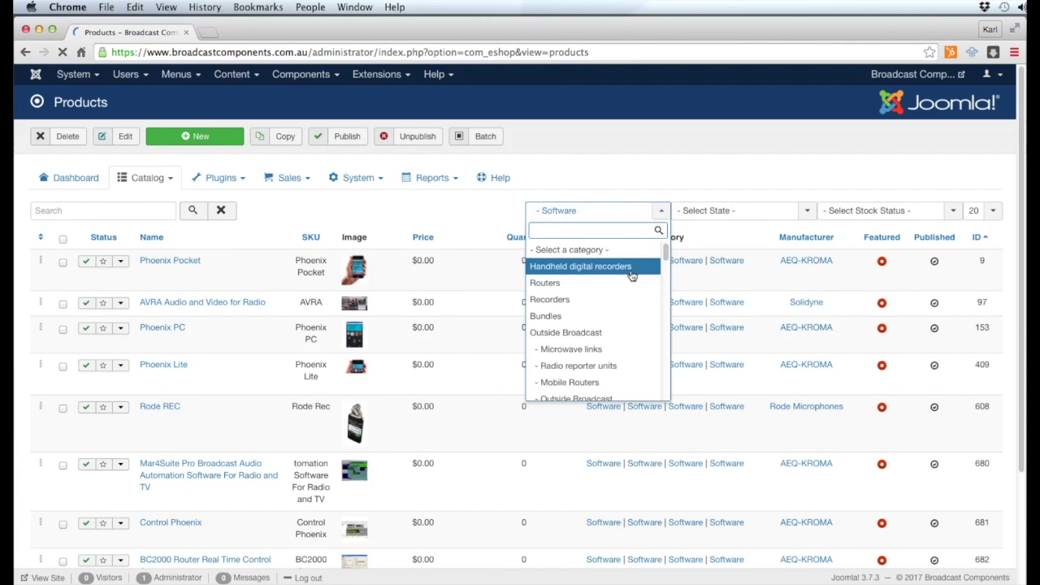
left_click(605, 249)
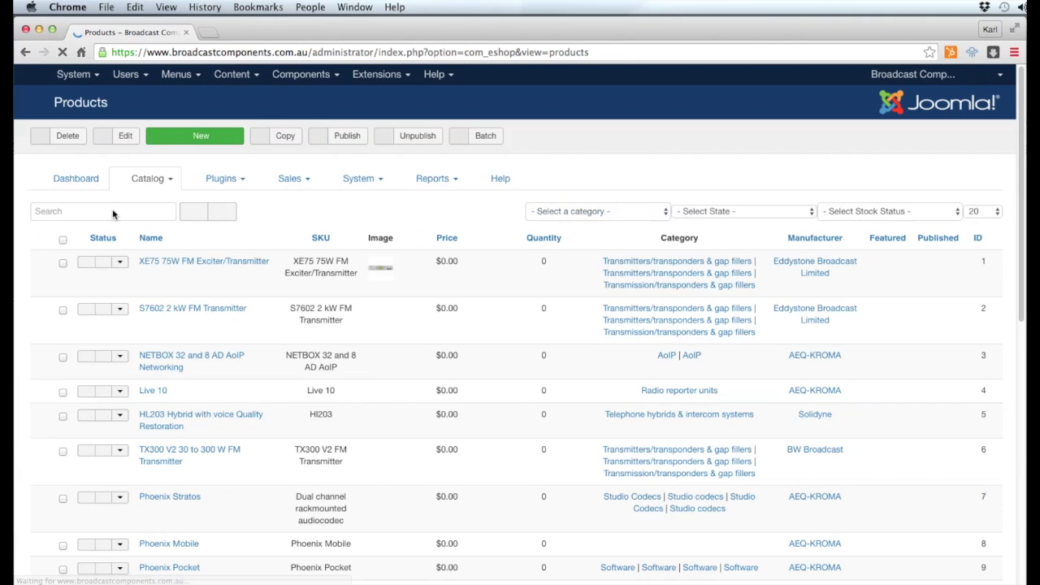
Search the products for Phoenix, look through the matches and clear the search
left_click(107, 213)
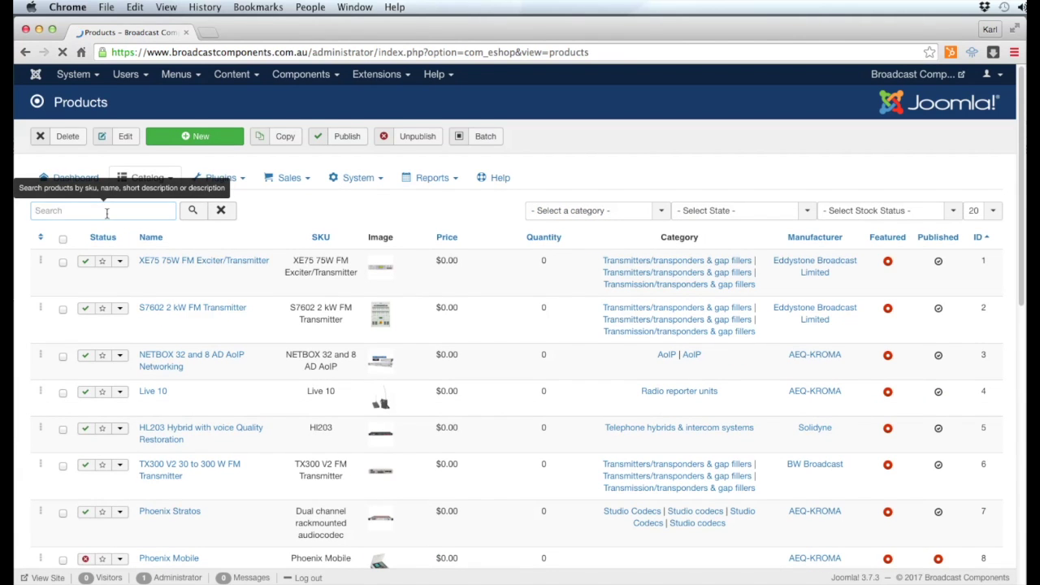
type("Phoenix")
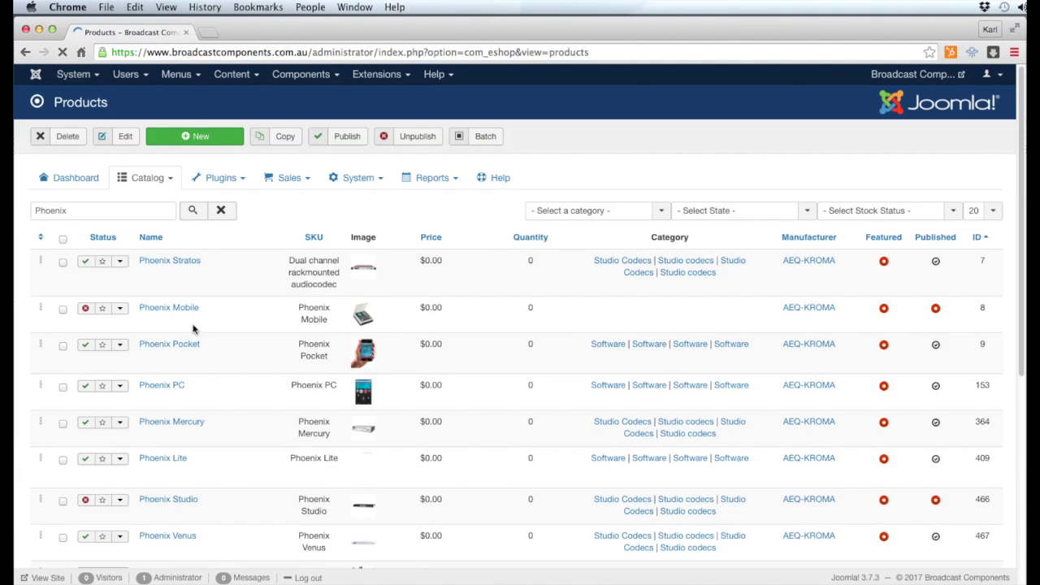
scroll(229, 378, "down", 5)
scroll(228, 378, "up", 5)
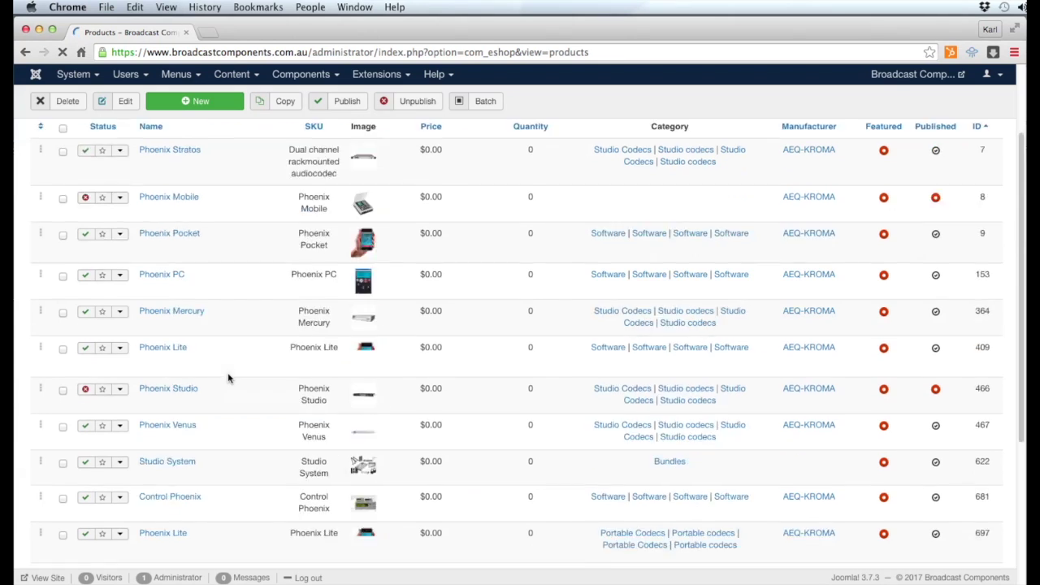
left_click(219, 211)
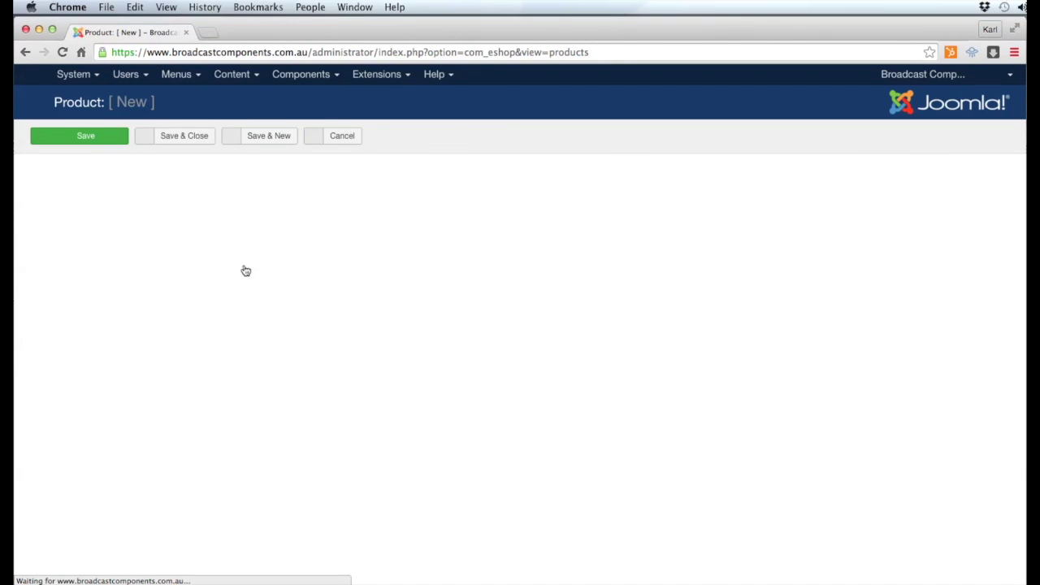
Enter PA150 FM Amplifier v2 as both the SKU and the name of the new product
key("super+Tab")
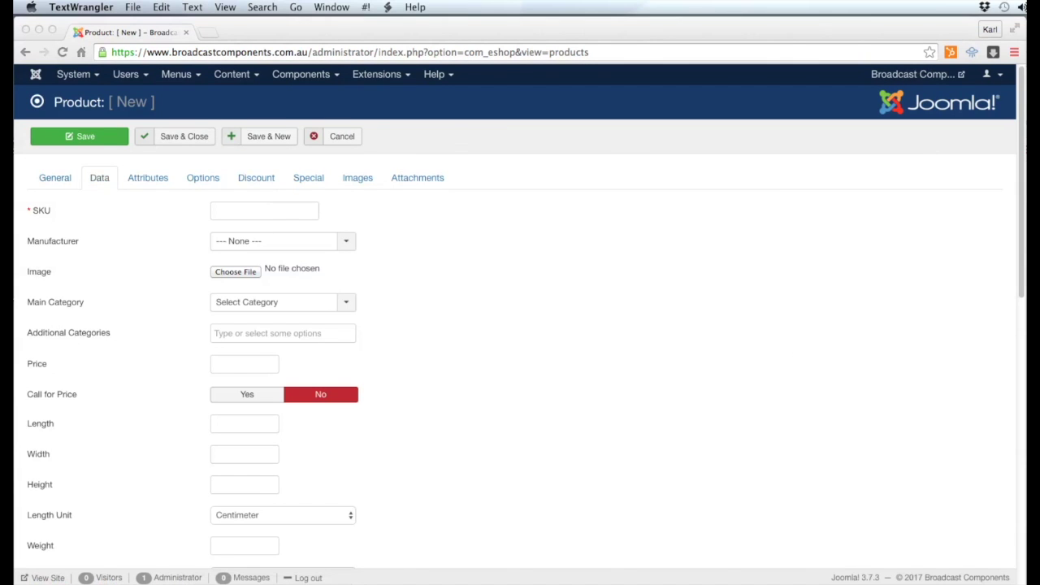
key("super+Tab")
left_click(269, 208)
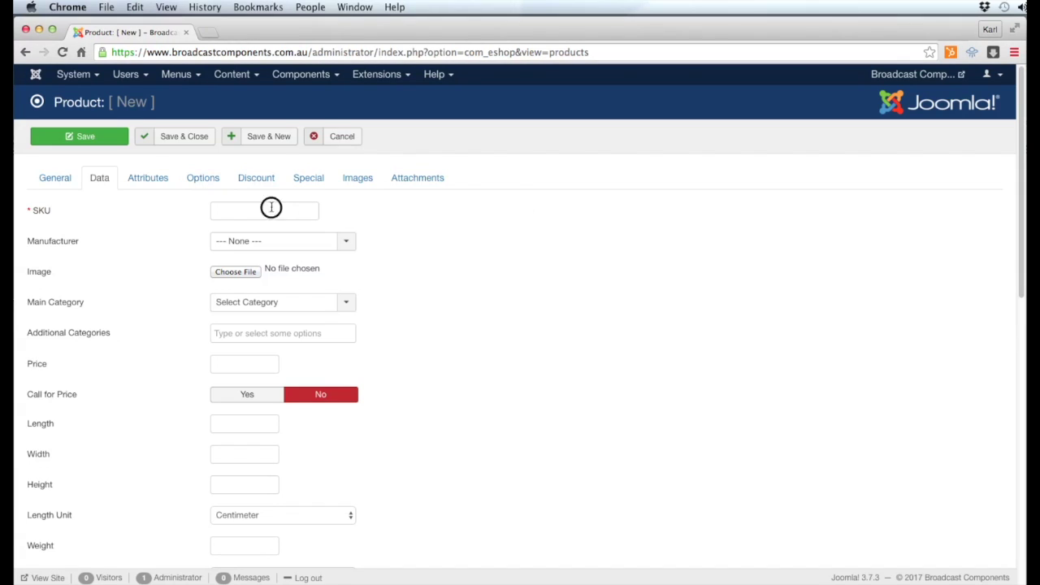
type("PA150 FM Amplifier v2")
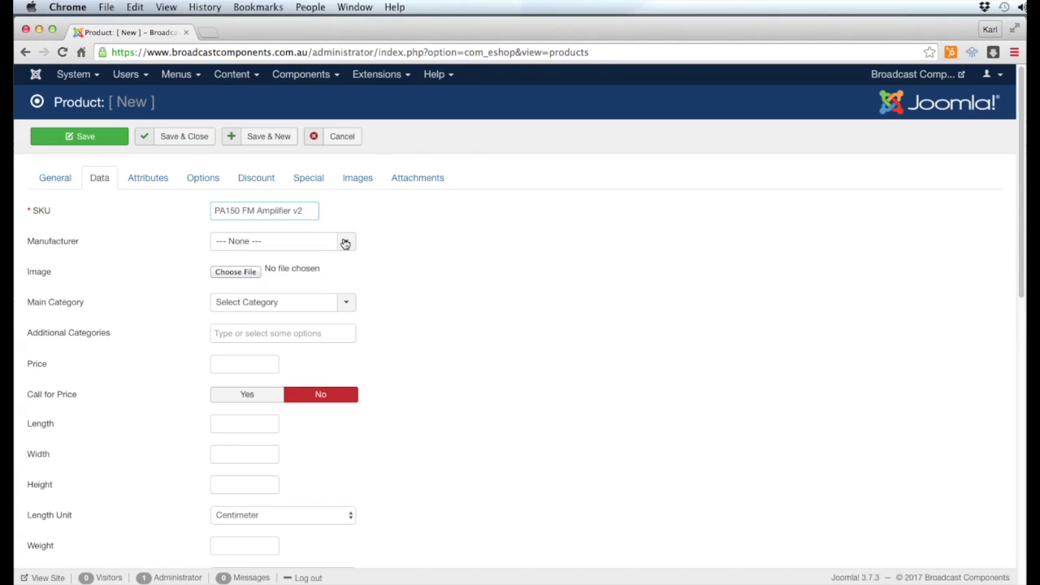
left_click(65, 182)
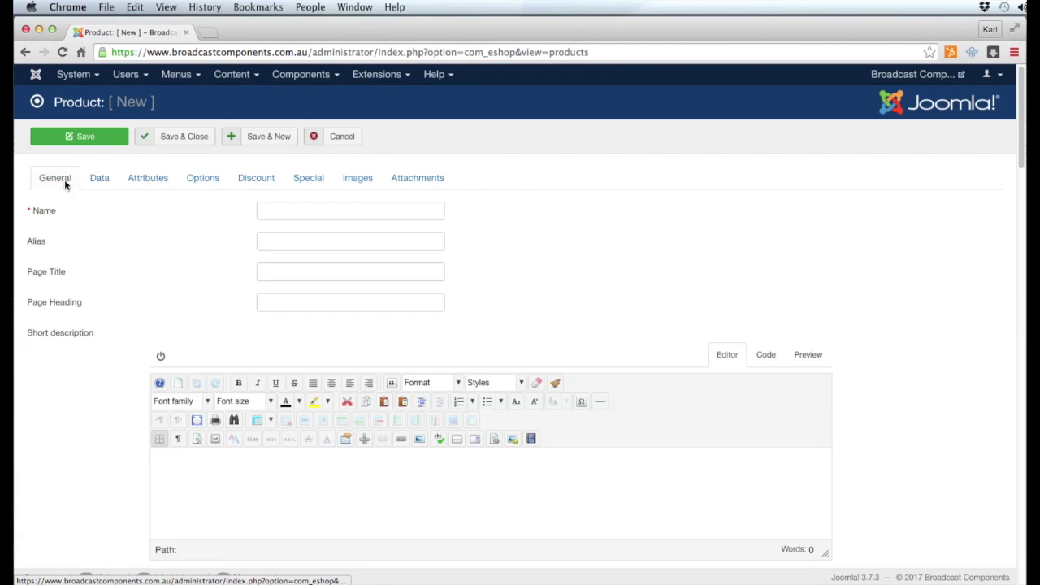
left_click(312, 210)
type("PA150 FM Amplifier v2")
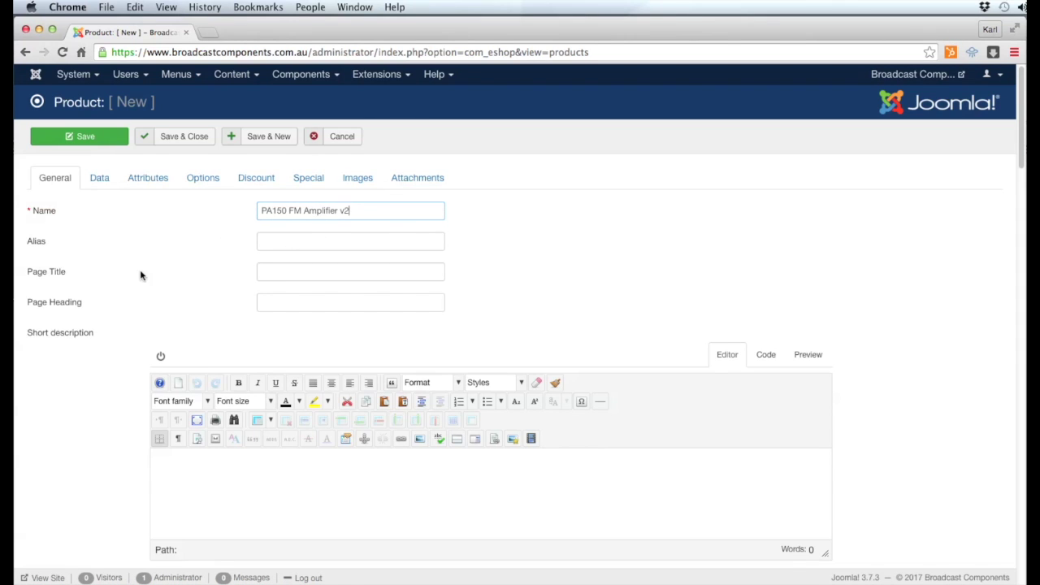
Fill the short description with "The PA150 offers a lightweight, durable and reliable FM Amplifier within the smallest of budgets."
scroll(128, 288, "down", 5)
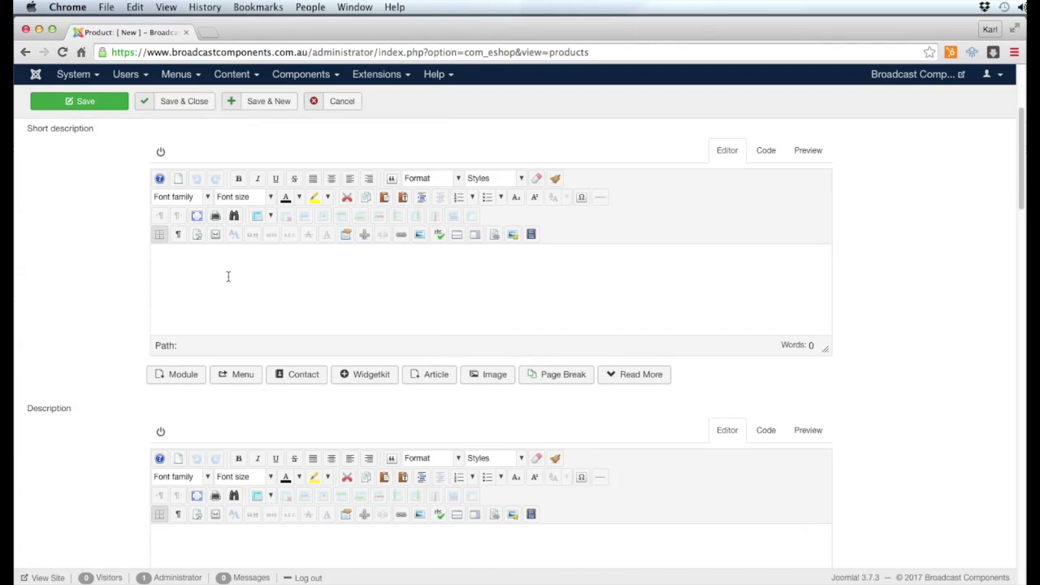
key("super+Tab")
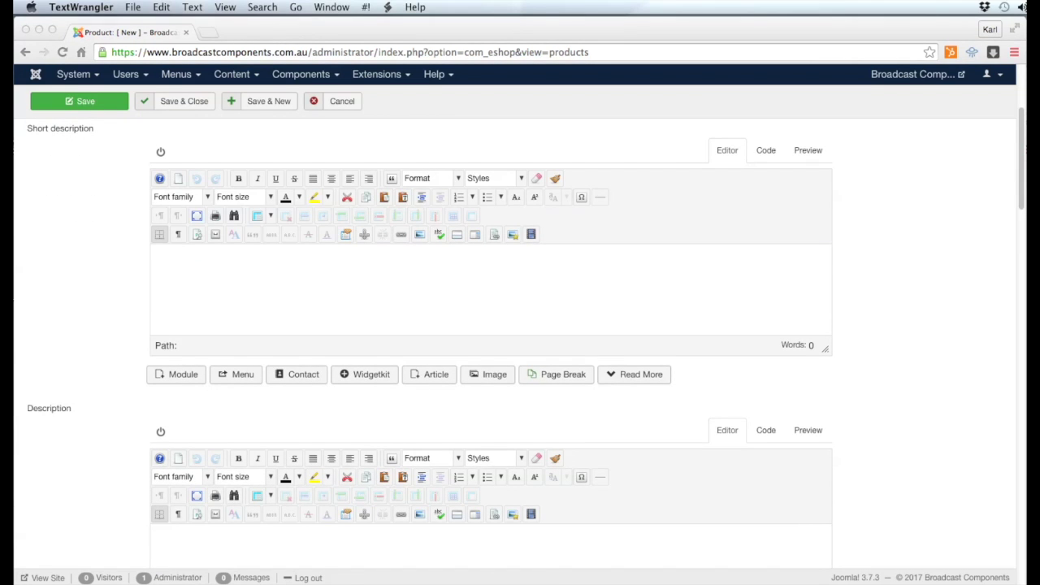
left_click(298, 294)
type("The PA150 offers a lightweight, durable and reliable FM Amplifier within the smallest of budgets.")
Check the PA150 FM Amplifier's short text in the store's Amplifiers category, starting from its product page, and reopen that product
key("super+grave")
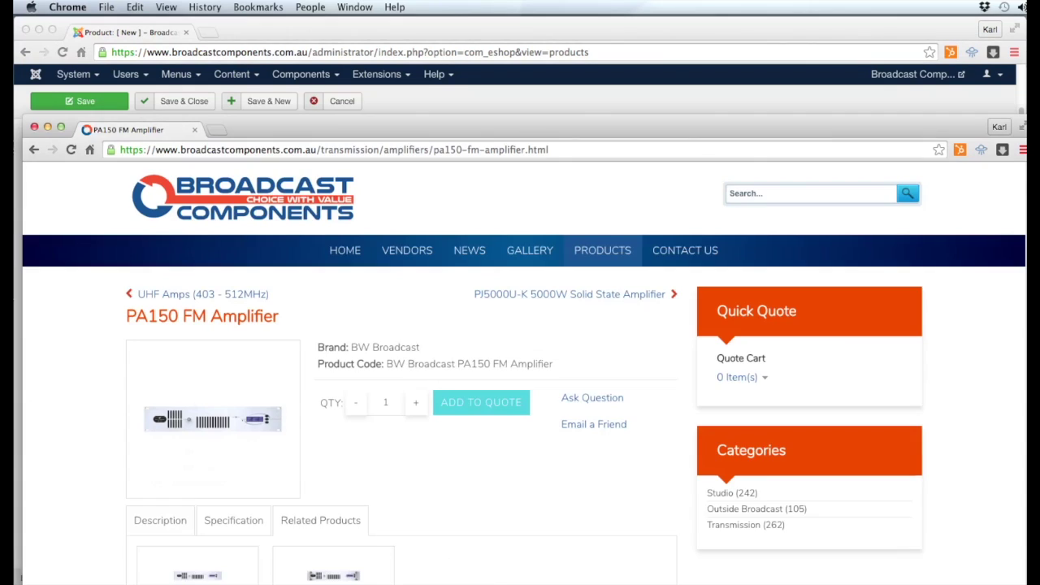
scroll(369, 397, "down", 3)
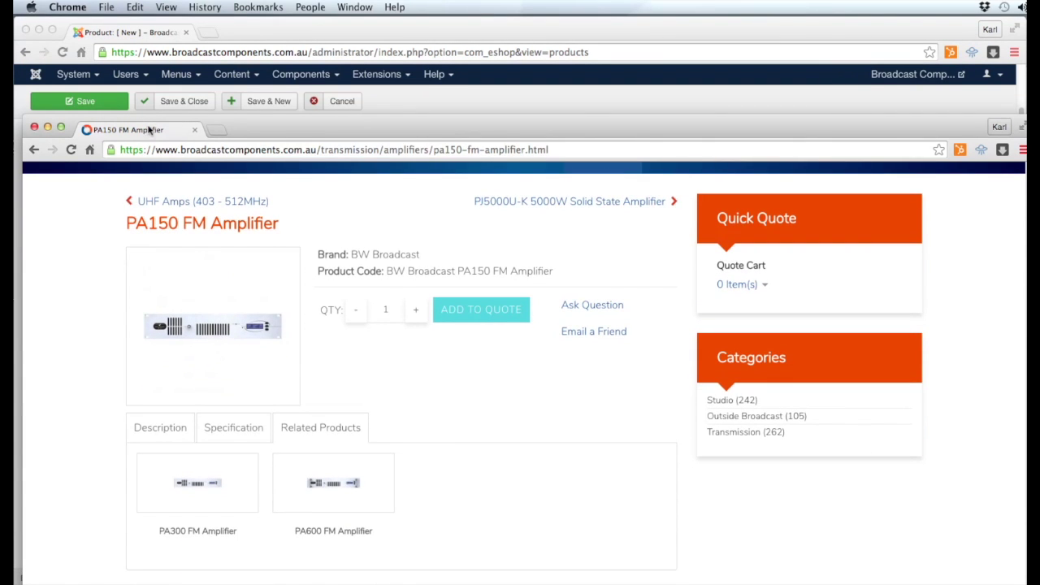
left_click(34, 150)
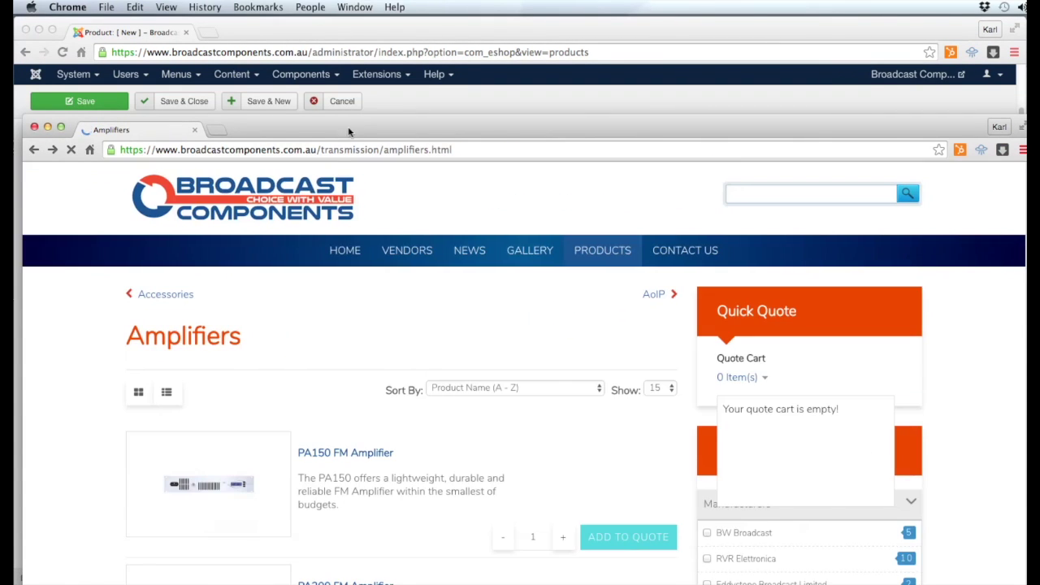
left_click_drag(355, 133, 386, 22)
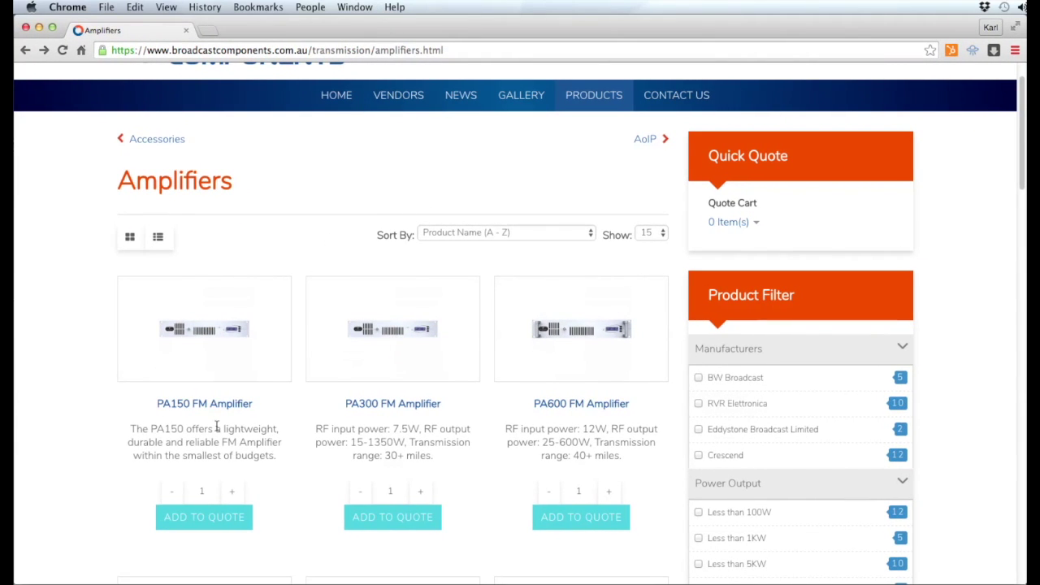
left_click(205, 404)
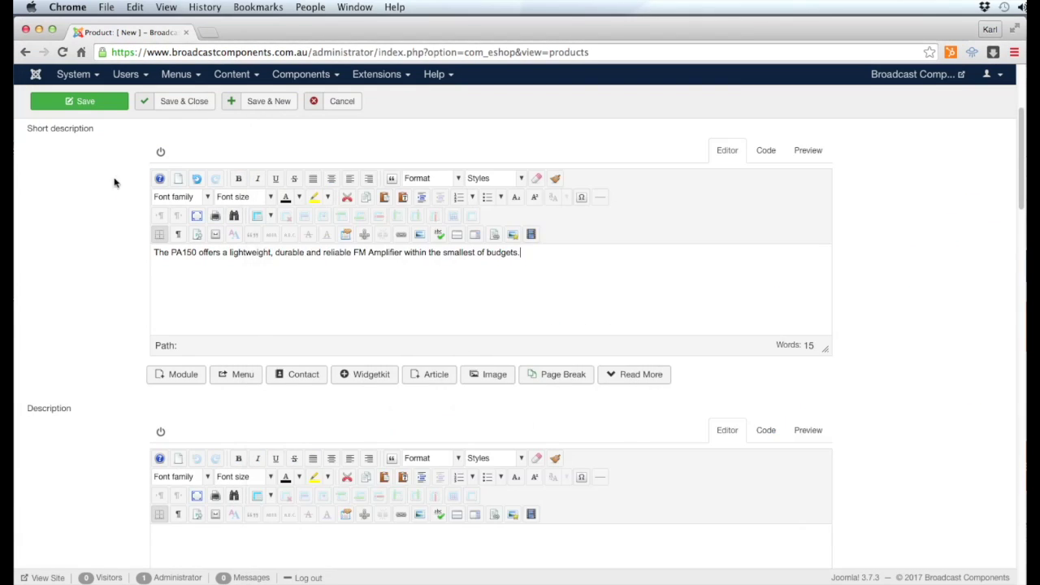
Rename the new product to TestProduct
scroll(114, 178, "up", 3)
triple_click(379, 210)
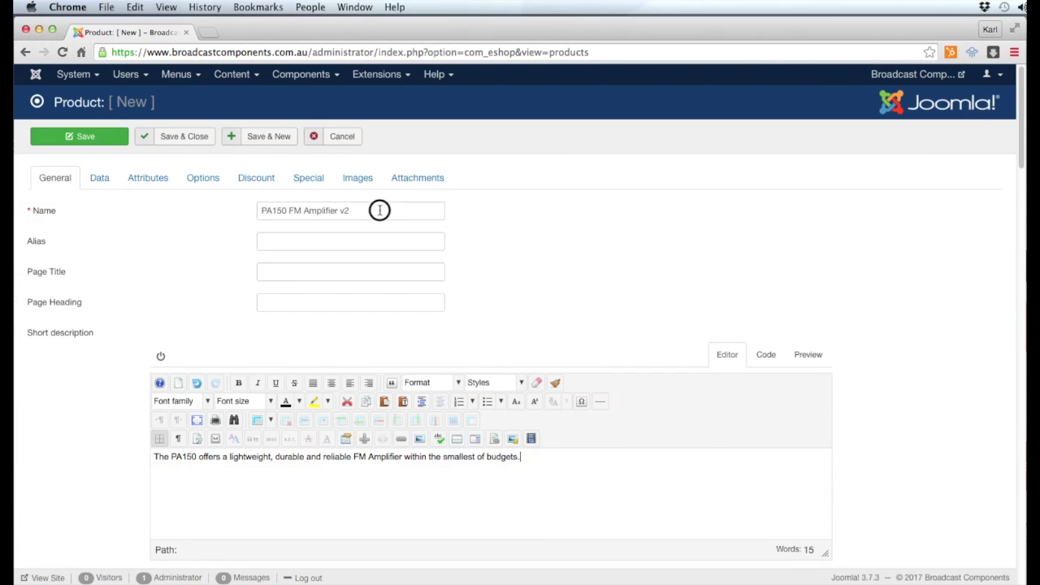
type("TestProduct")
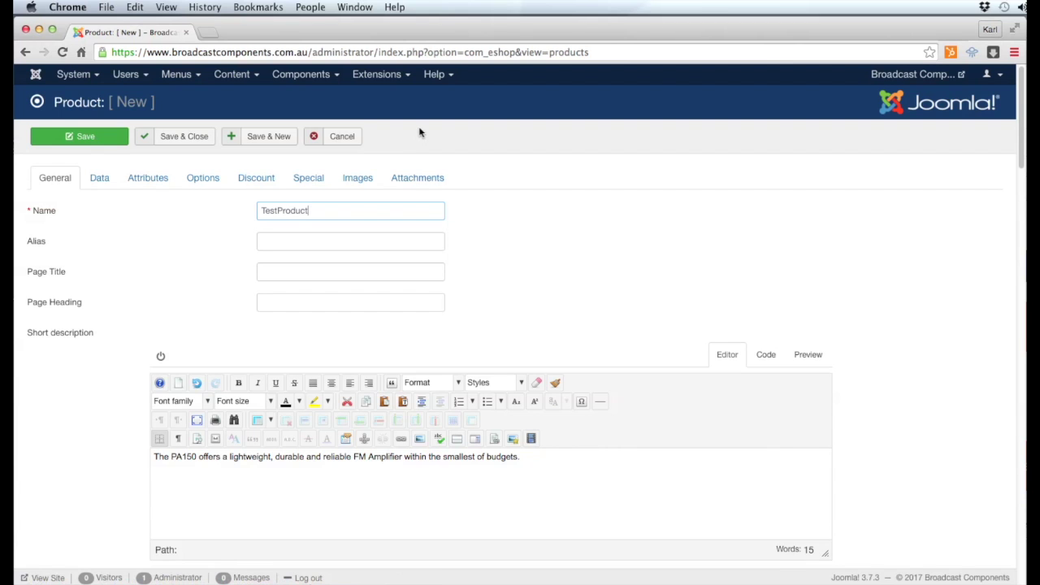
Copy the PA150's full description, including its features text, into the new product's Description
scroll(172, 233, "down", 5)
scroll(142, 235, "down", 3)
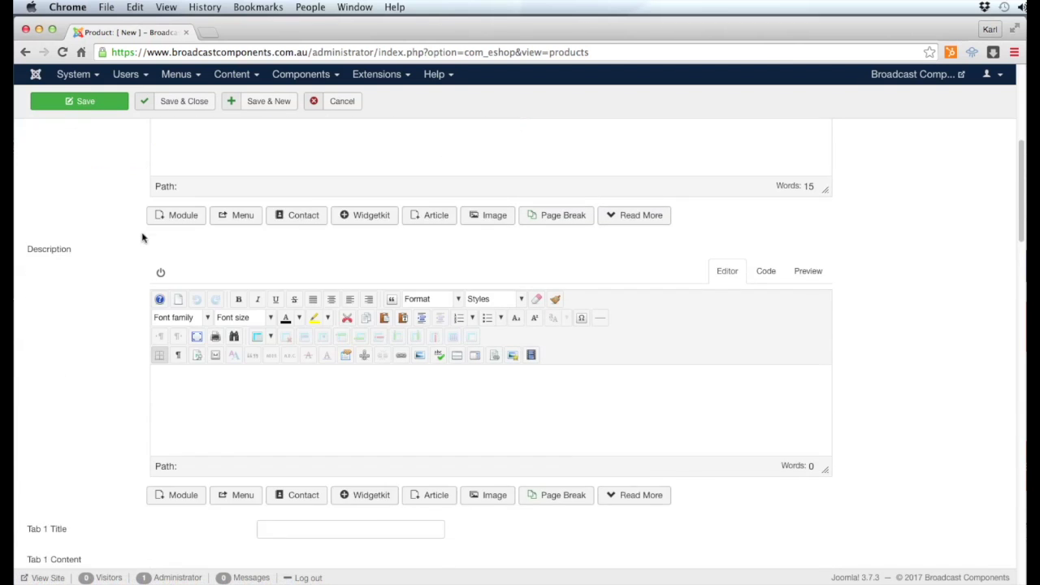
scroll(118, 230, "up", 3)
scroll(232, 250, "up", 1)
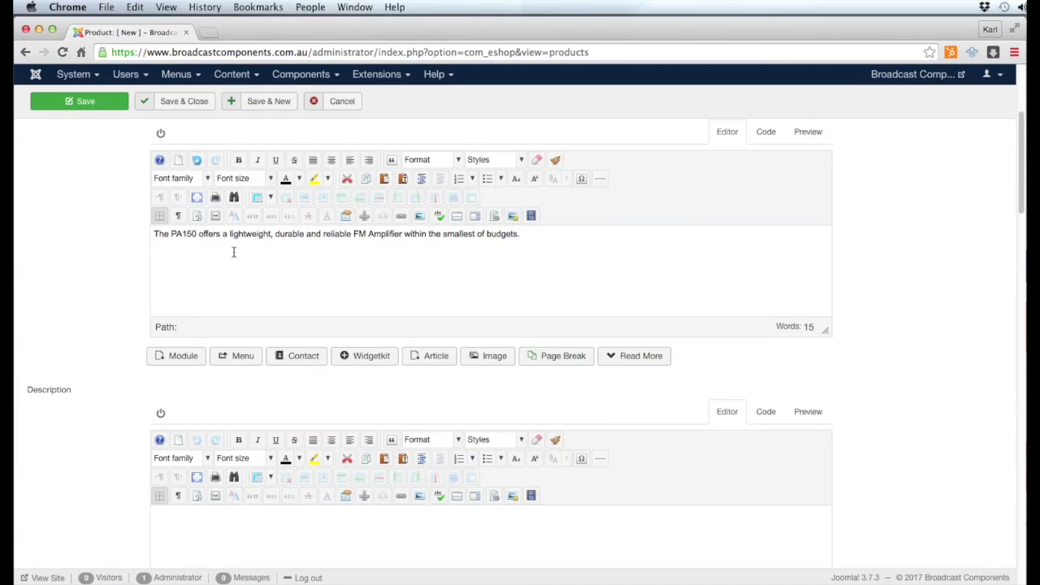
scroll(132, 279, "down", 3)
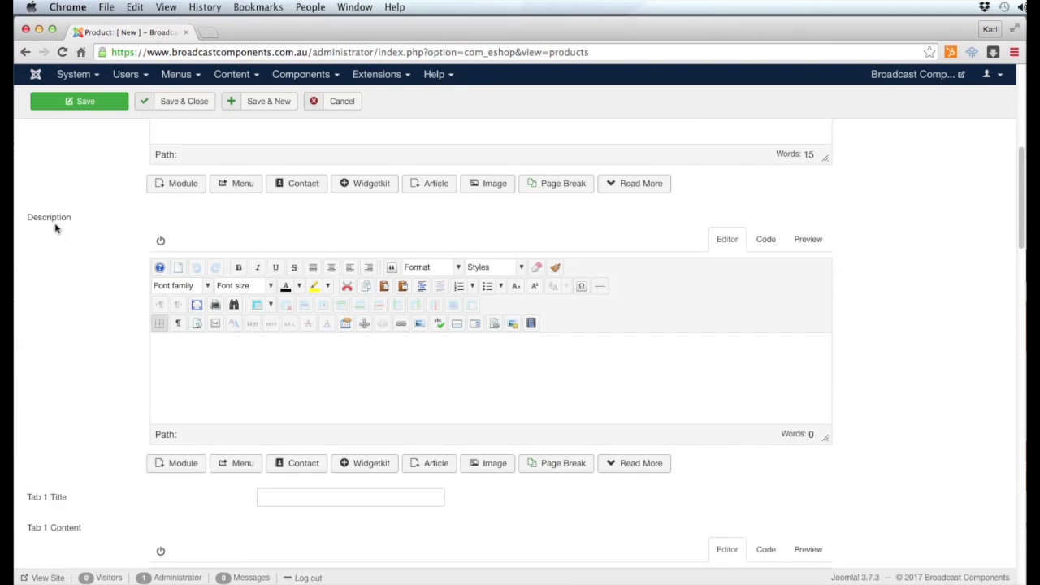
left_click(231, 386)
key("super+Tab")
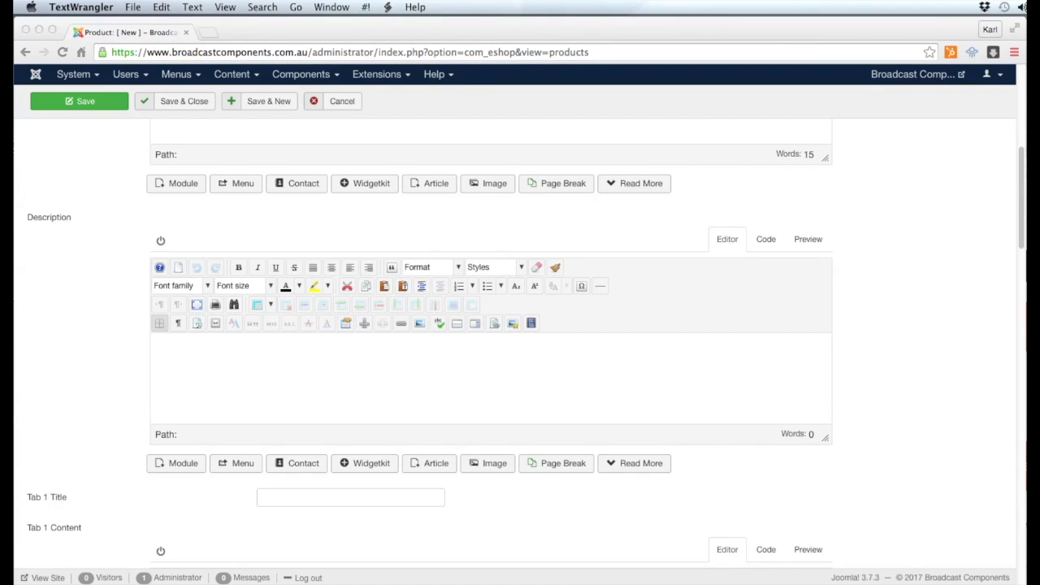
left_click(197, 365)
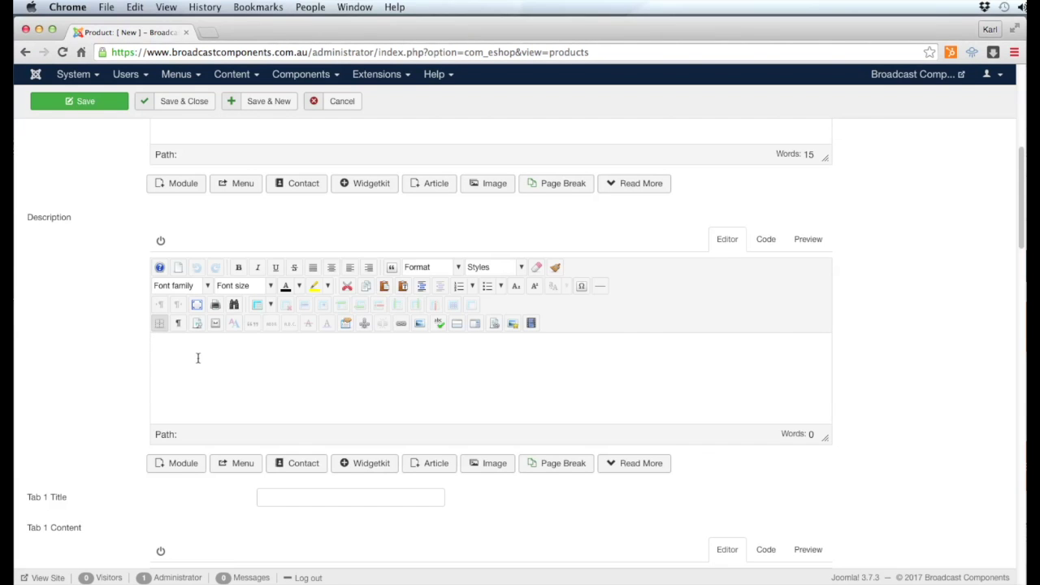
key("super+v")
Split the description into paragraphs before the second "With quick and easy set up" and before "Features:"
scroll(286, 381, "up", 2)
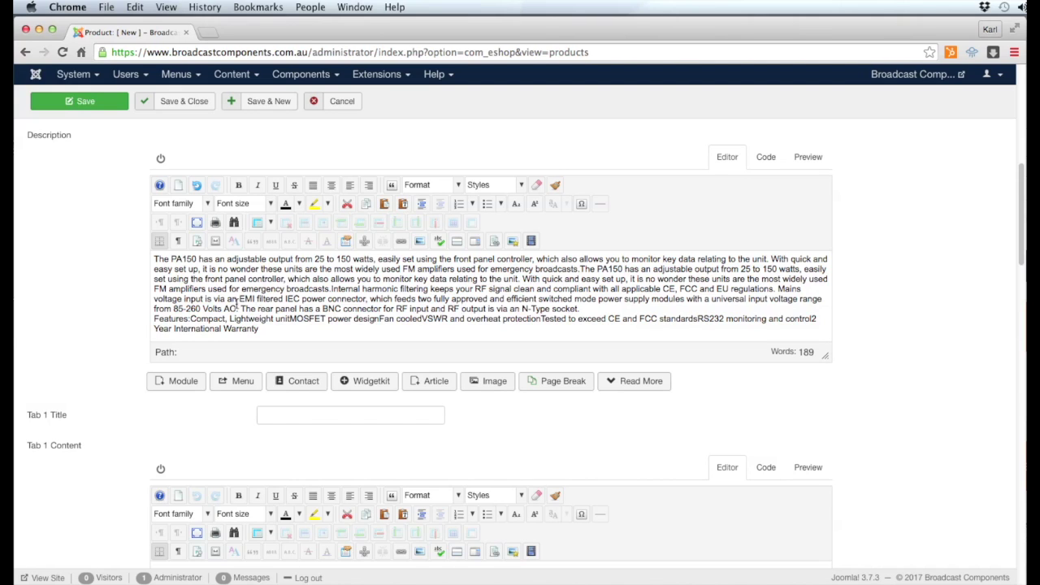
left_click(522, 279)
key("Return")
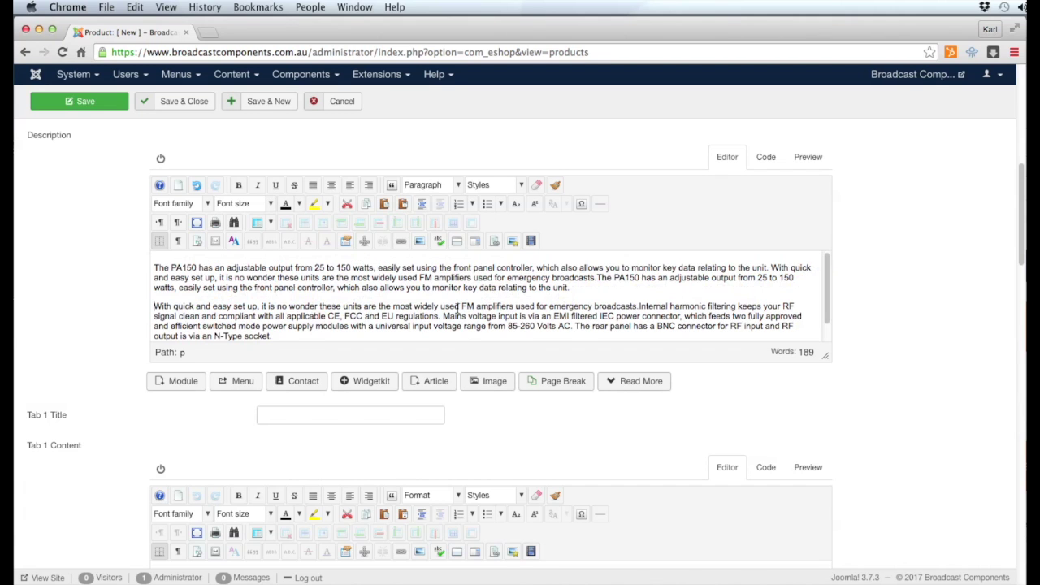
scroll(427, 305, "down", 1)
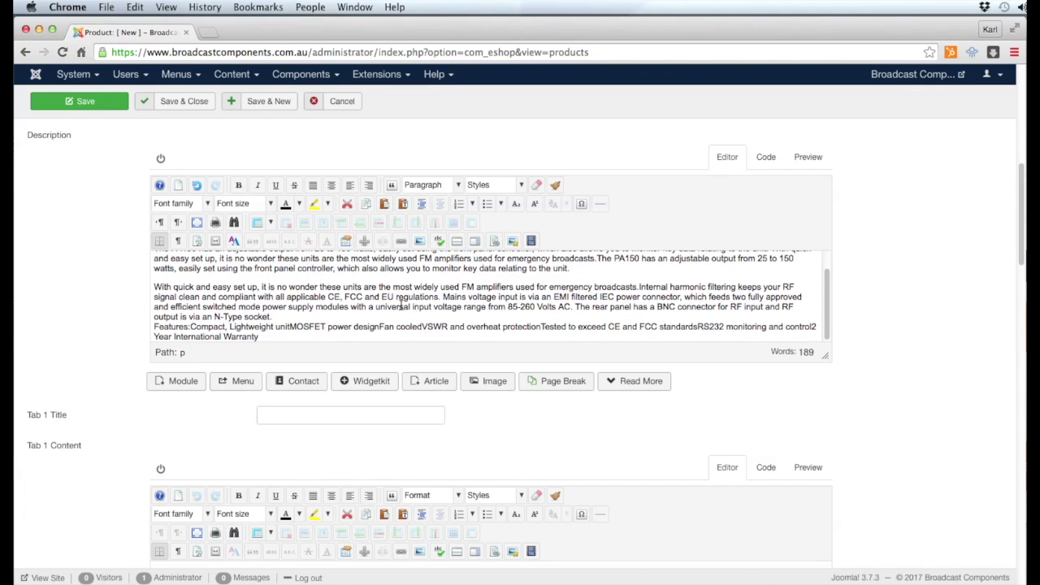
left_click(154, 328)
key("Return")
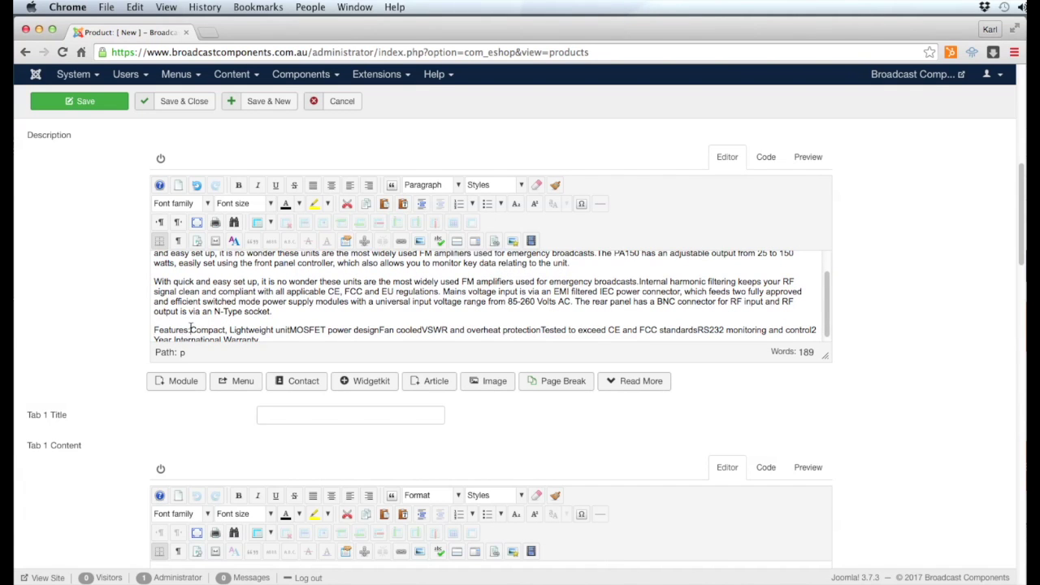
Put the "Features:" heading on its own line in the description and make it bold
left_click(190, 329)
key("Return")
left_click_drag(204, 329, 151, 329)
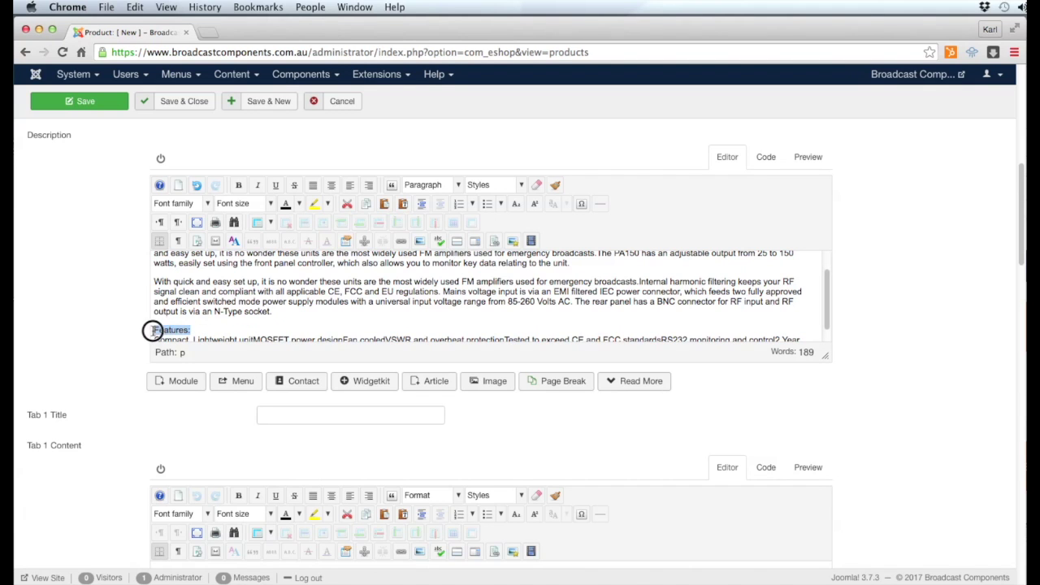
left_click(238, 185)
Break the run-together features text into separate lines, from "Compact, Lightweight unit" to "2 Year International Warranty"
scroll(262, 272, "down", 1)
scroll(263, 272, "down", 1)
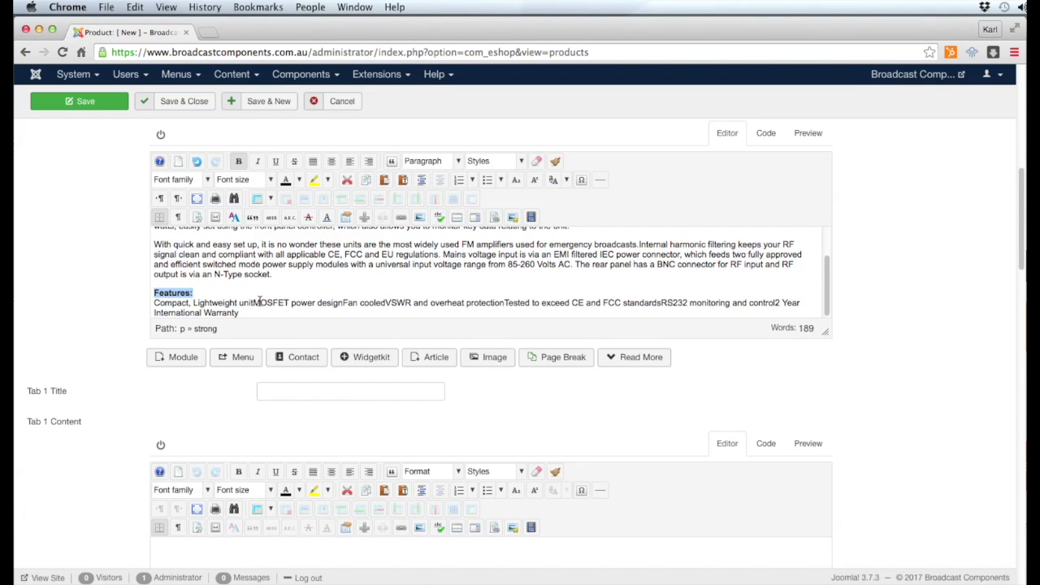
left_click(258, 302)
key("Return")
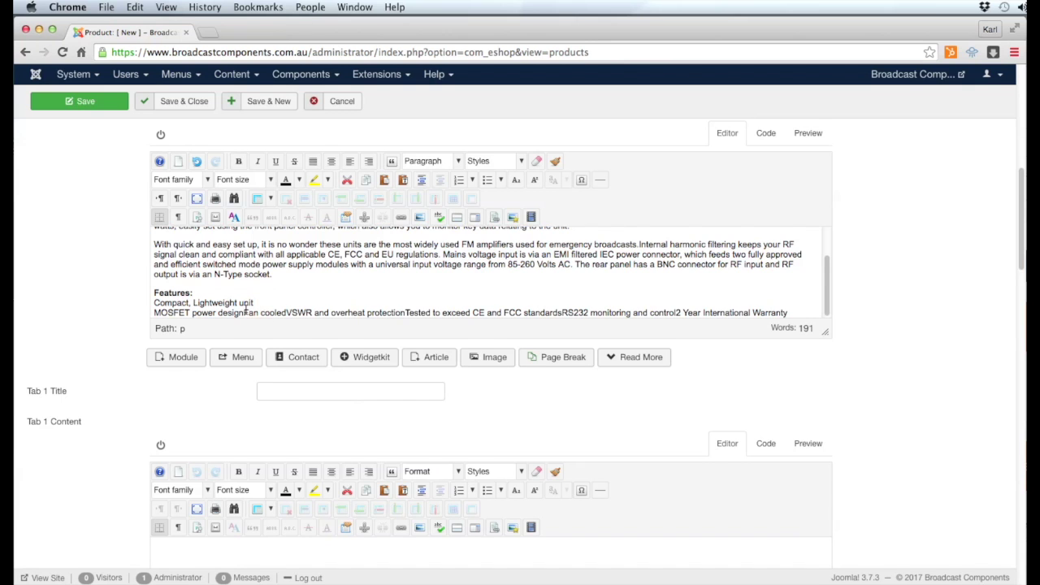
left_click(246, 312)
key("Return")
scroll(244, 308, "down", 1)
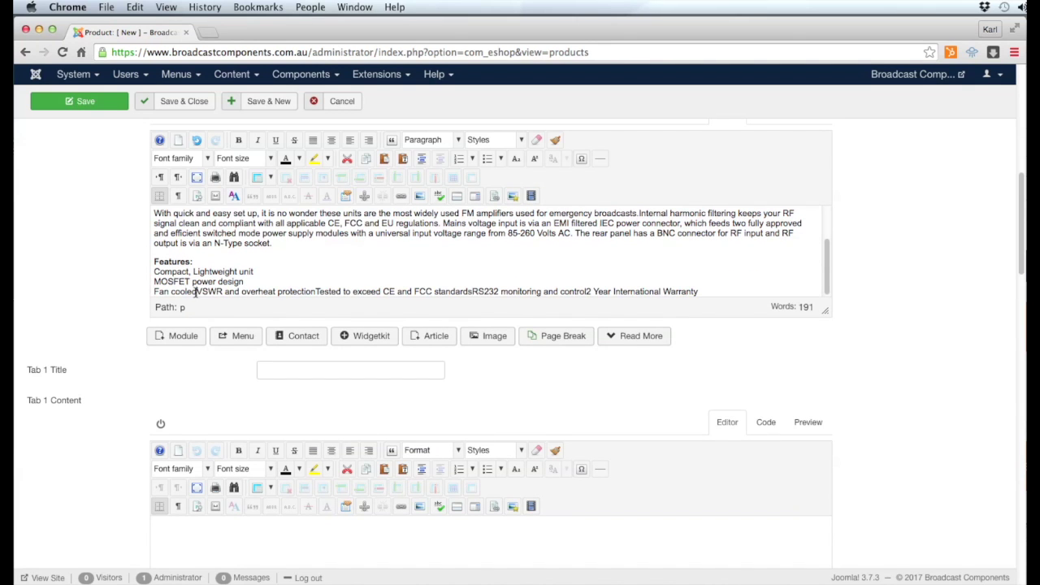
left_click(196, 291)
key("Return")
scroll(240, 289, "down", 1)
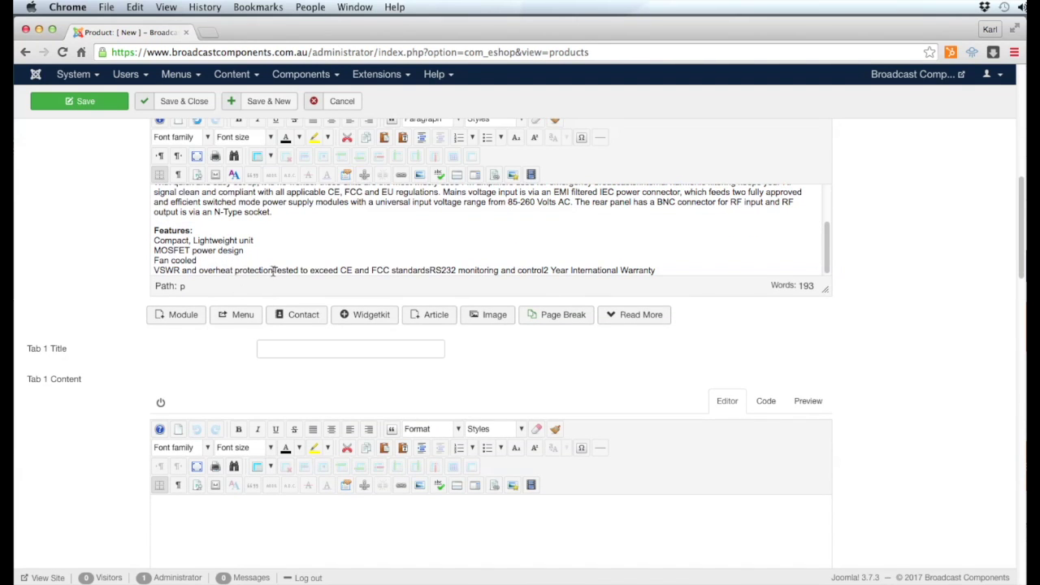
left_click(273, 270)
key("Return")
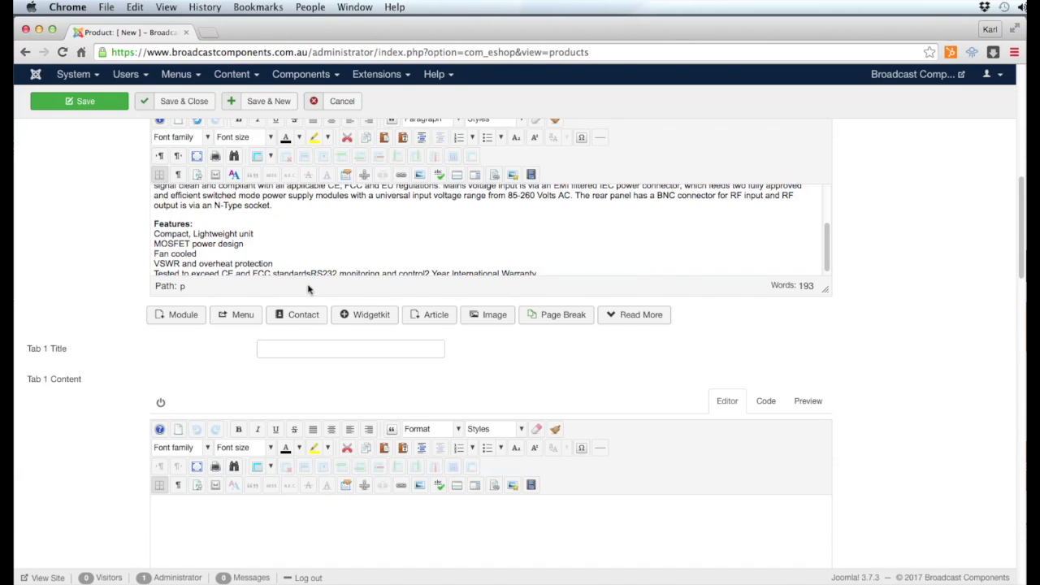
left_click(311, 273)
key("Return")
scroll(292, 243, "down", 2)
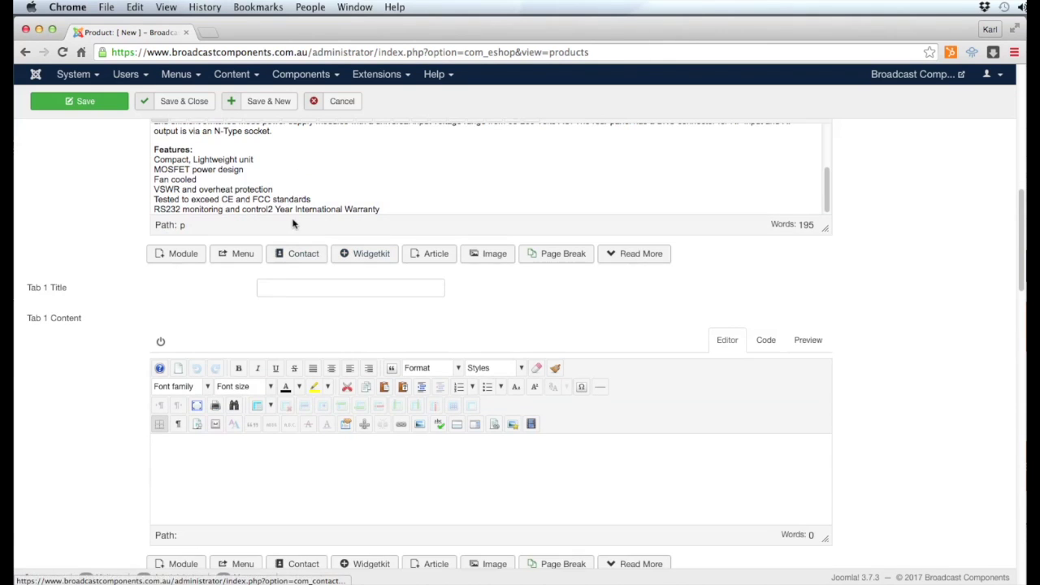
left_click(269, 210)
key("Return")
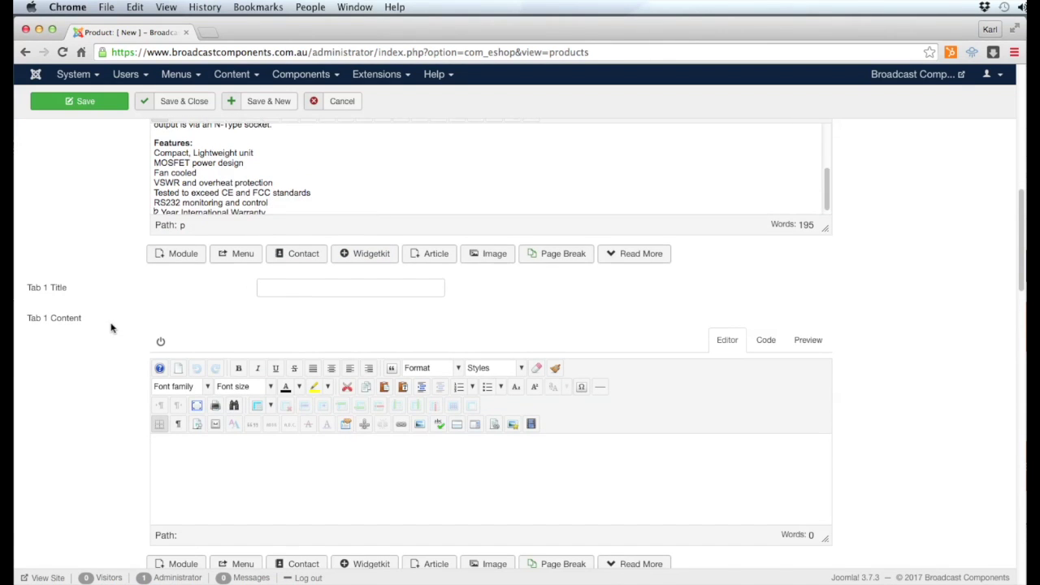
In the product data, set the manufacturer to TestManufacturer and choose testimage1.jpg as the product image
scroll(109, 325, "up", 8)
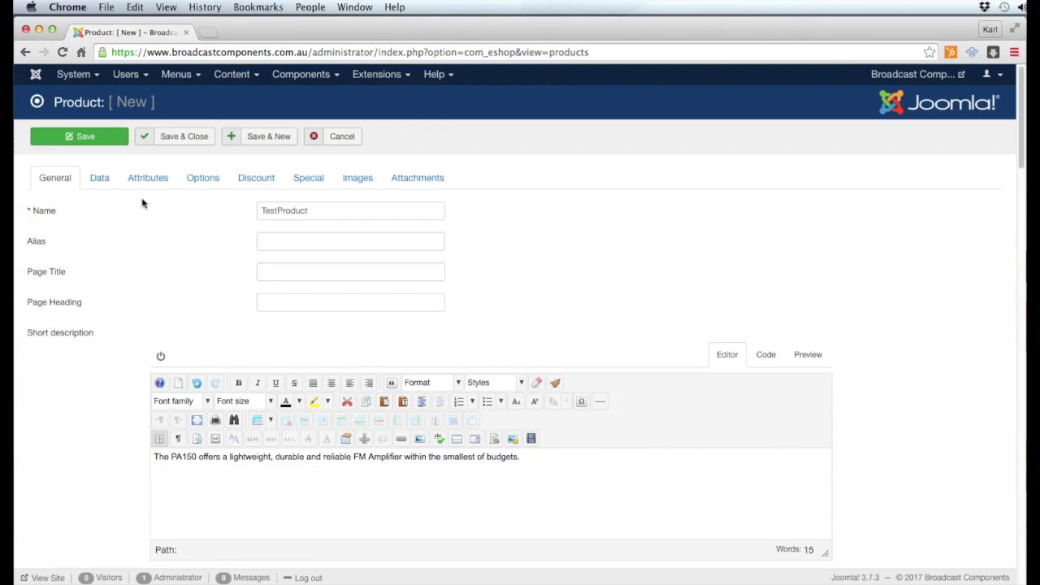
left_click(106, 178)
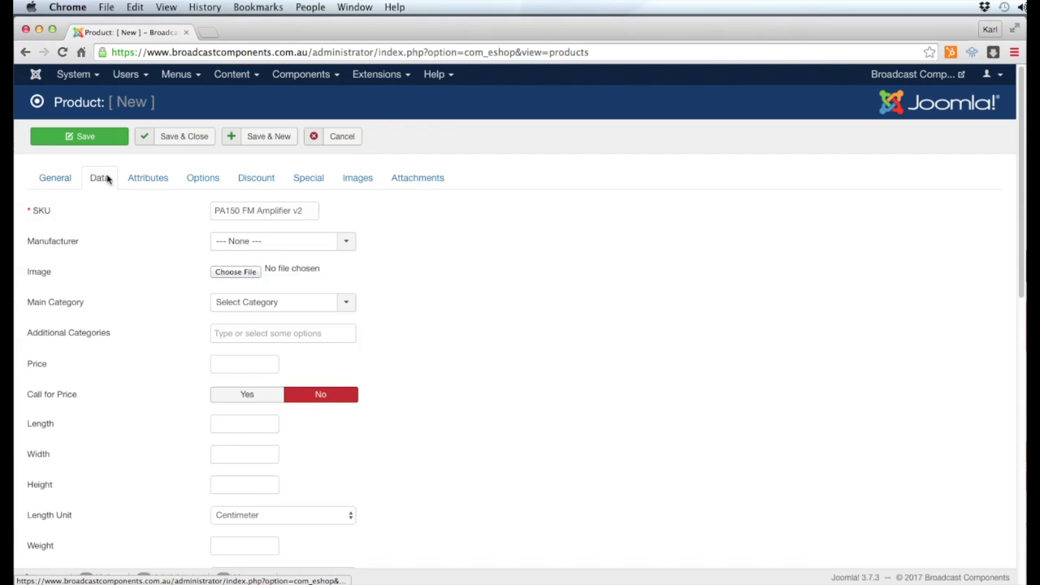
left_click_drag(309, 211, 276, 193)
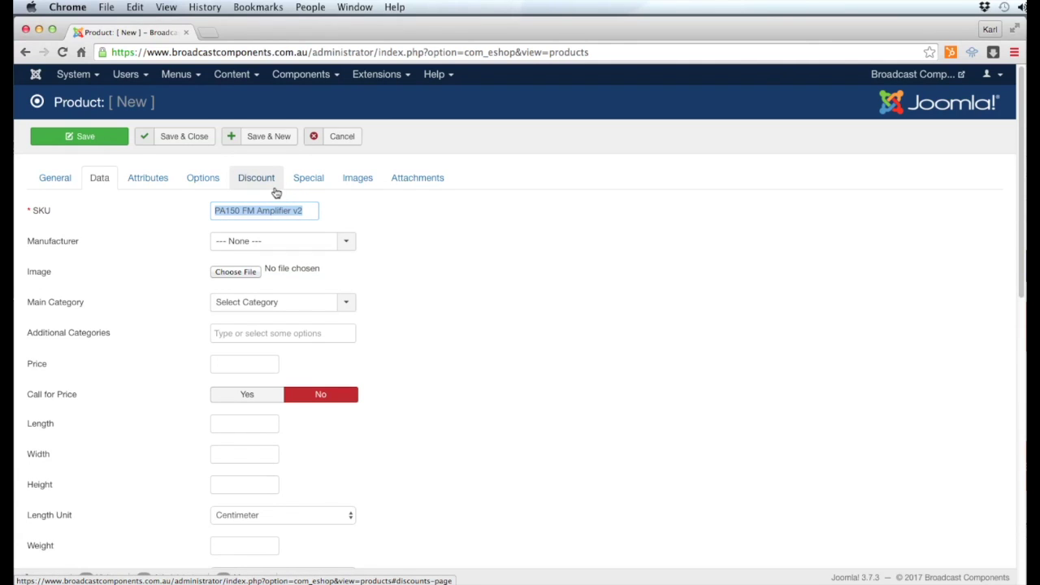
left_click(340, 243)
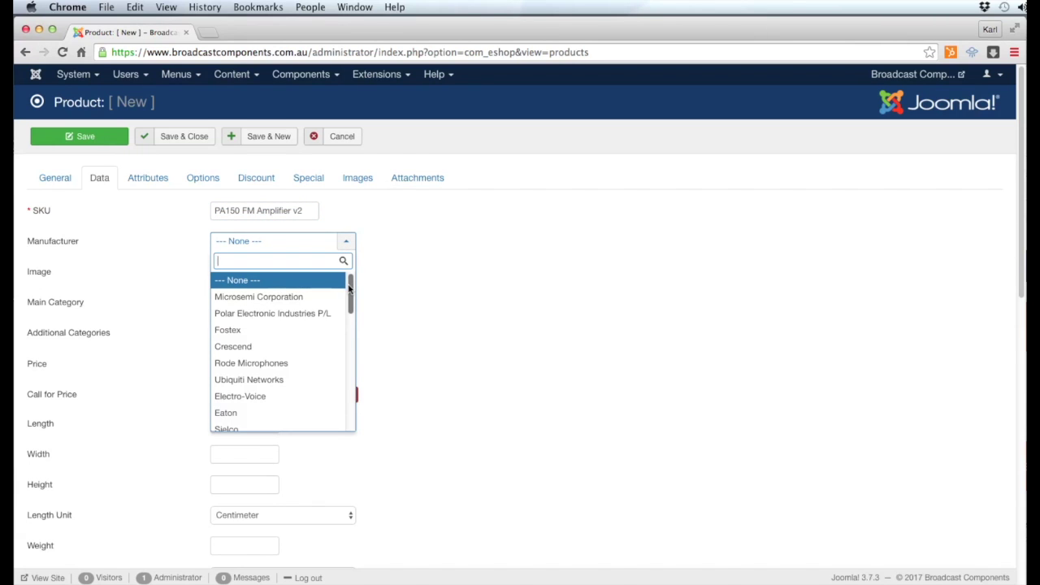
left_click_drag(349, 288, 352, 417)
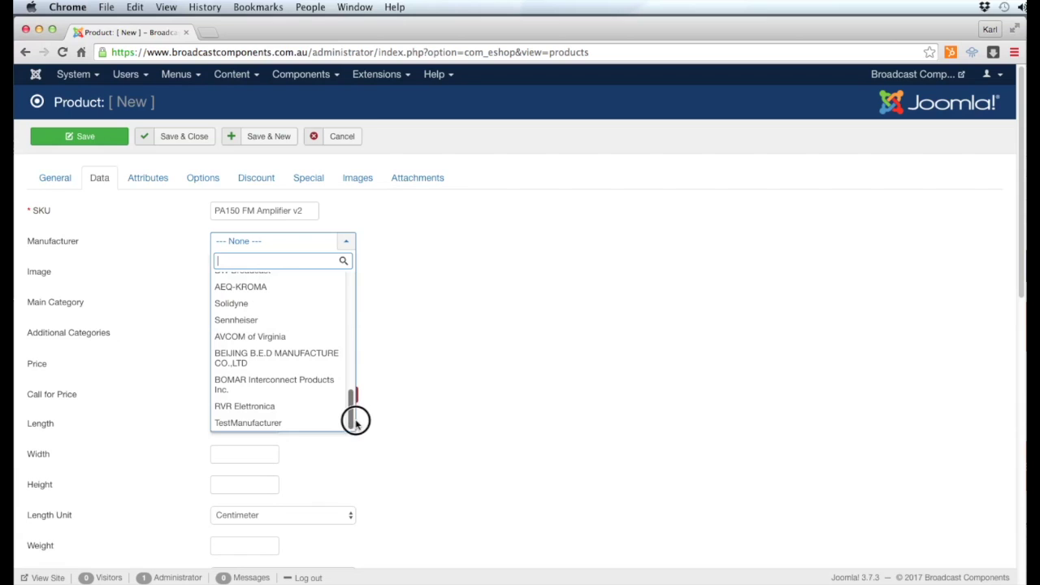
left_click(291, 424)
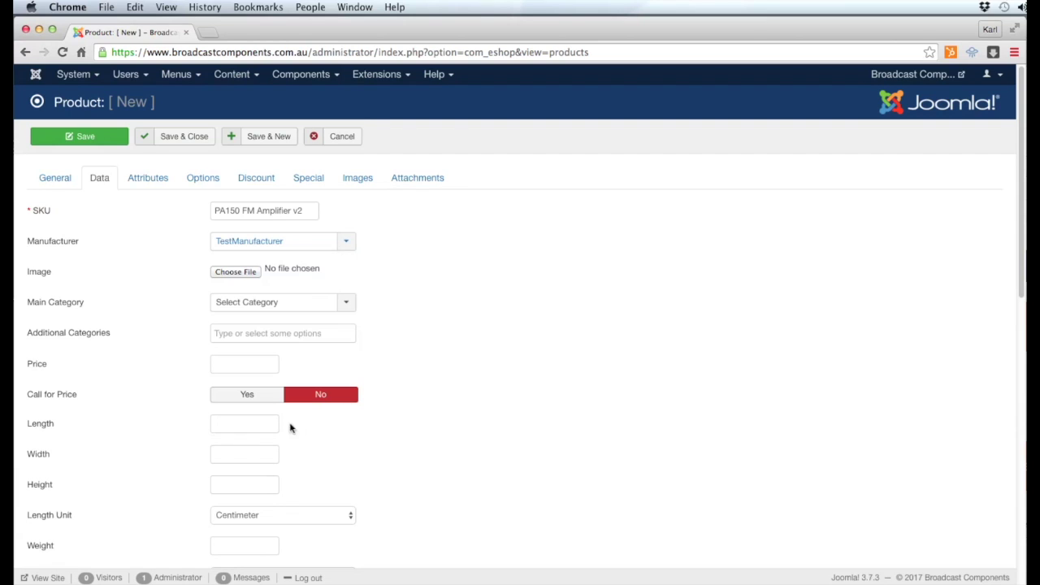
left_click(248, 273)
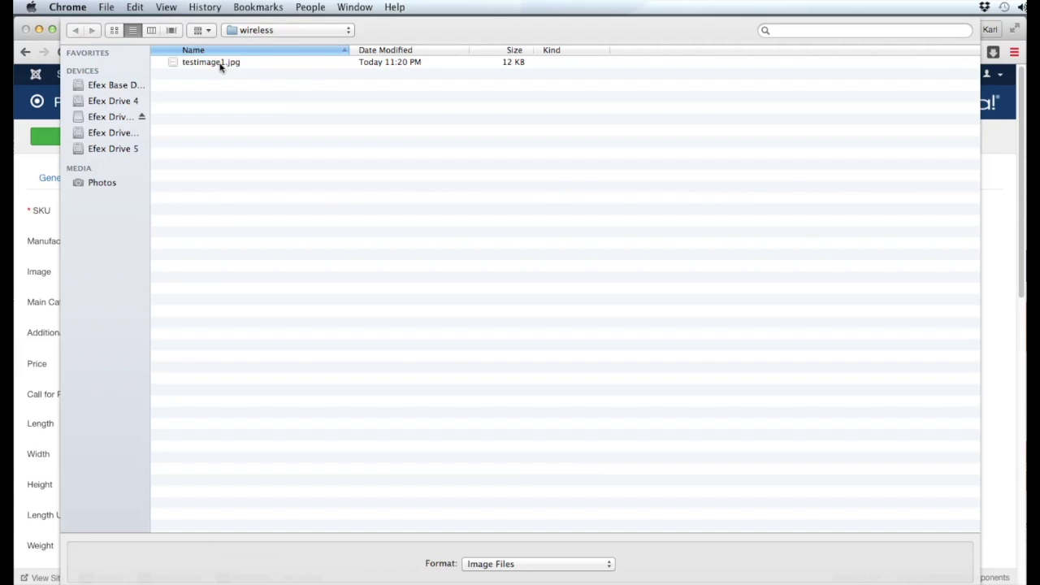
double_click(219, 67)
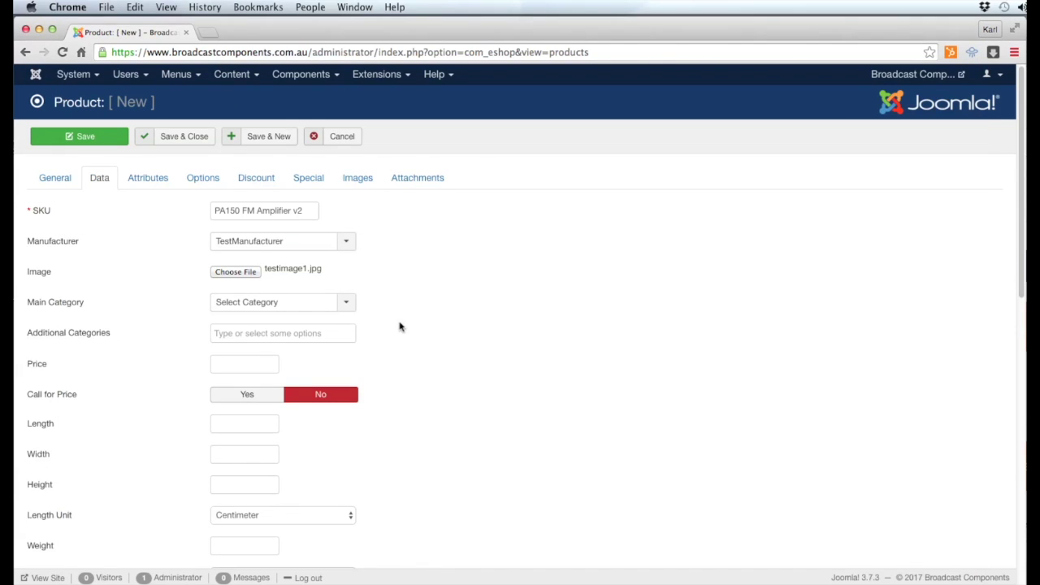
left_click(353, 311)
left_click_drag(351, 341, 362, 469)
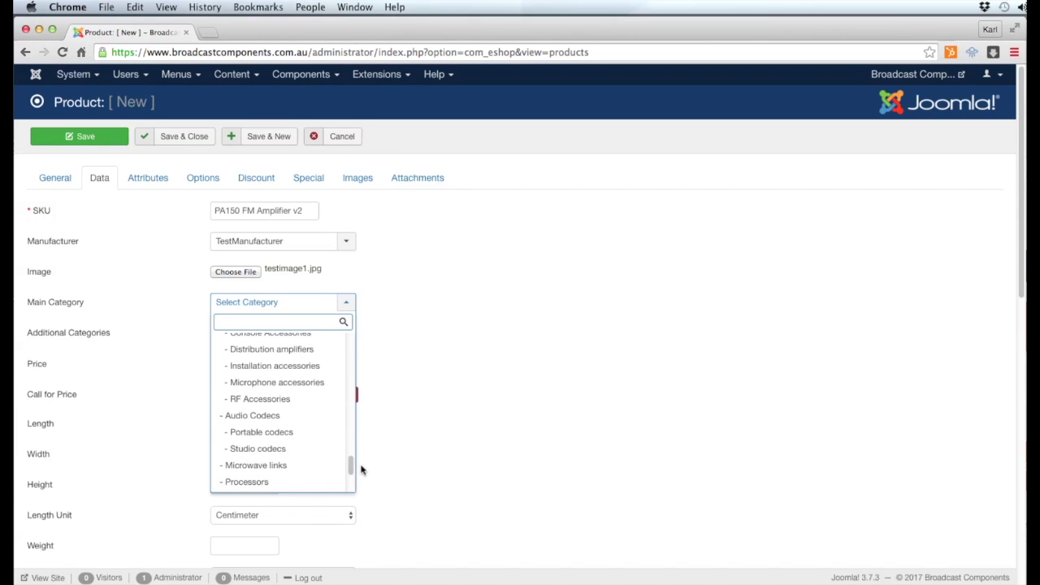
type("ampli")
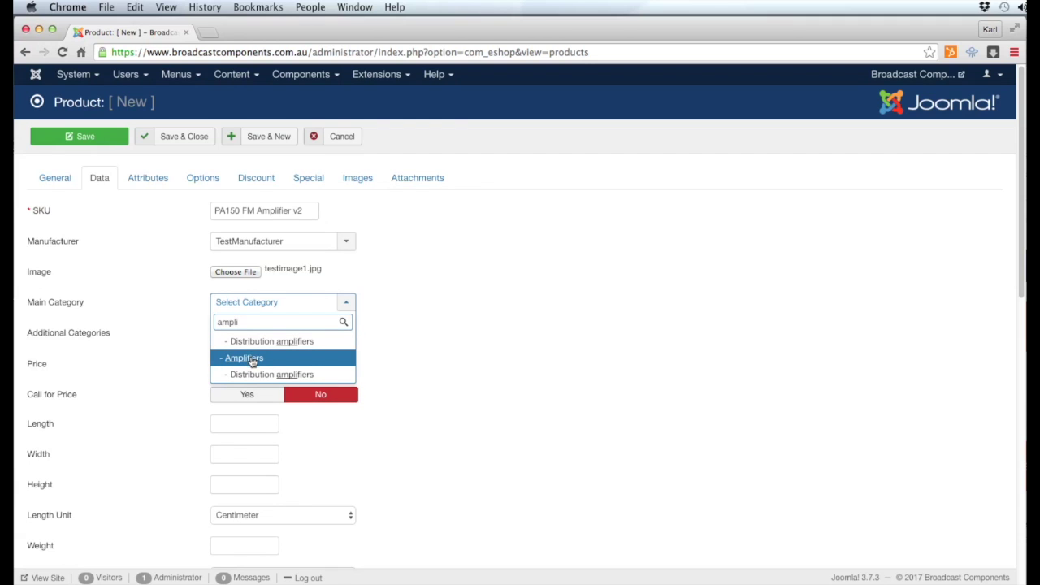
key("super+grave")
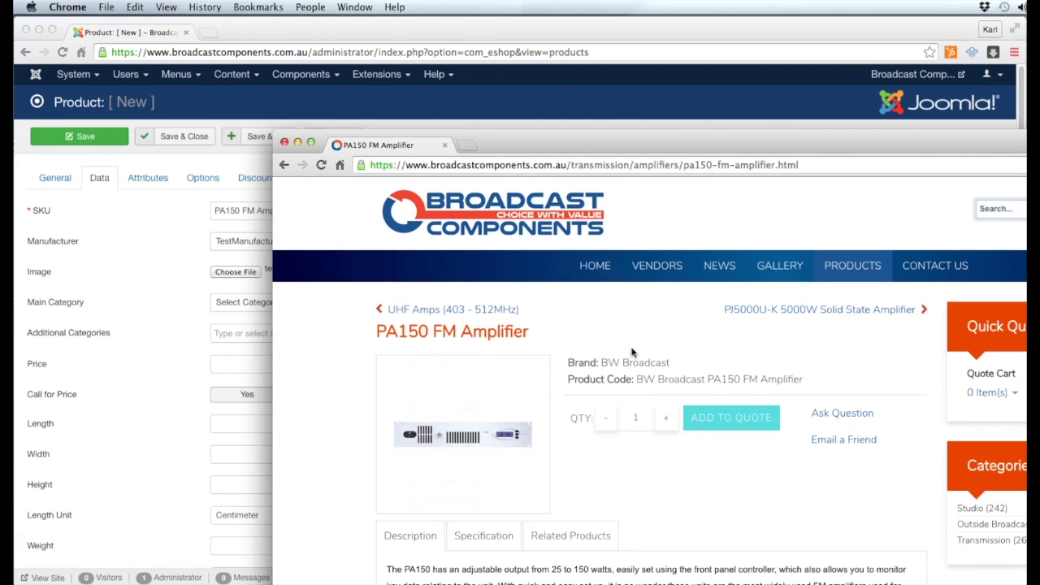
left_click_drag(585, 147, 441, 24)
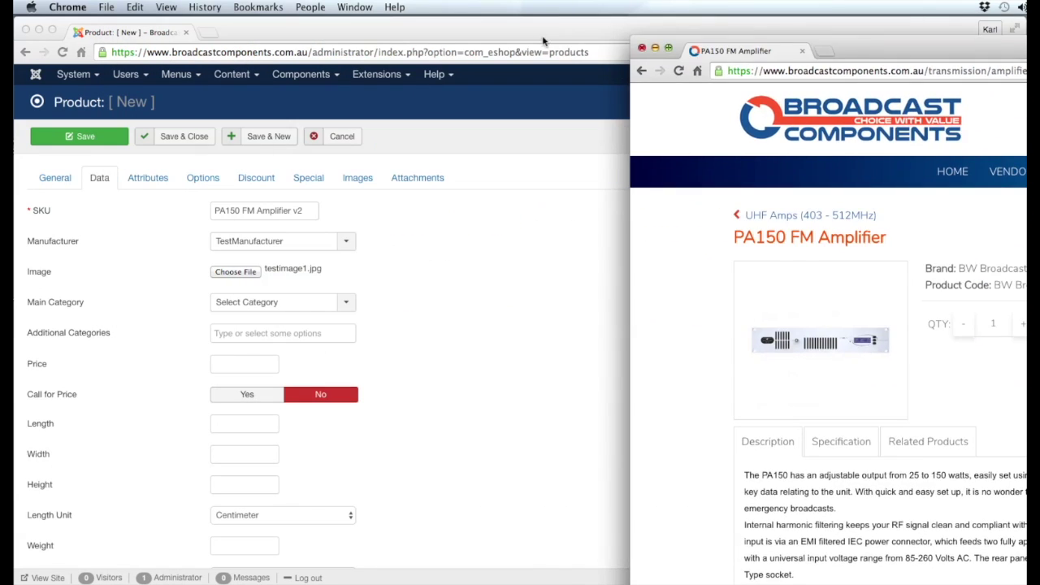
left_click(542, 41)
Filter the main category choices by "ampl" and set the product's main category to Amplifiers
left_click(284, 304)
type("a")
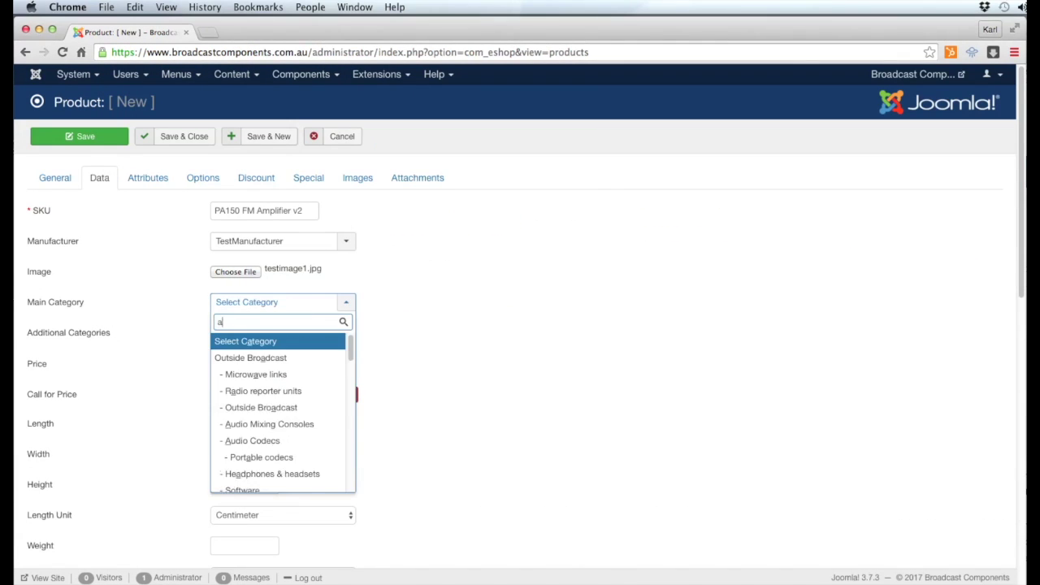
type("mpl")
left_click(244, 357)
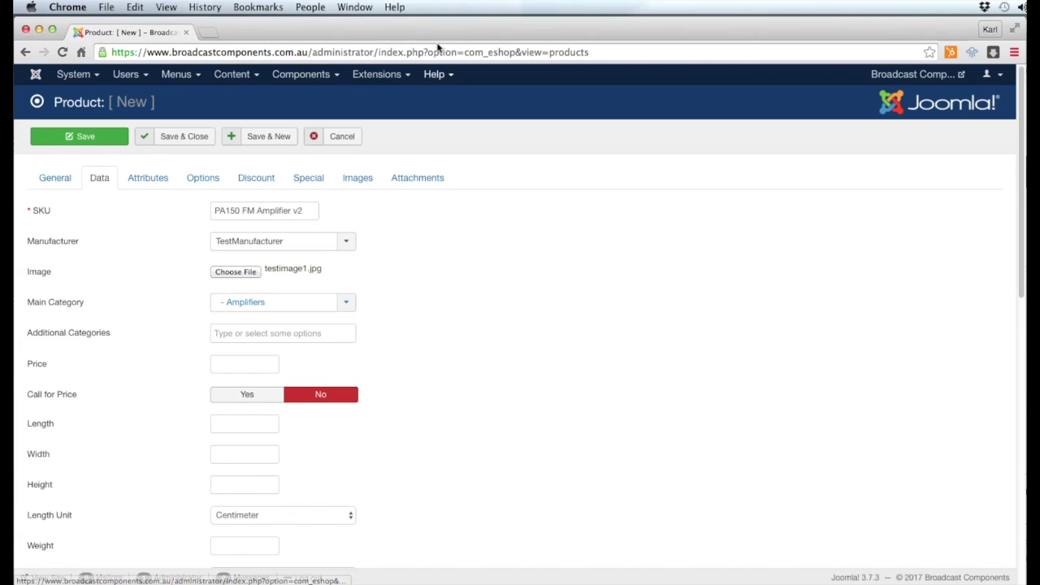
left_click_drag(420, 32, 549, 30)
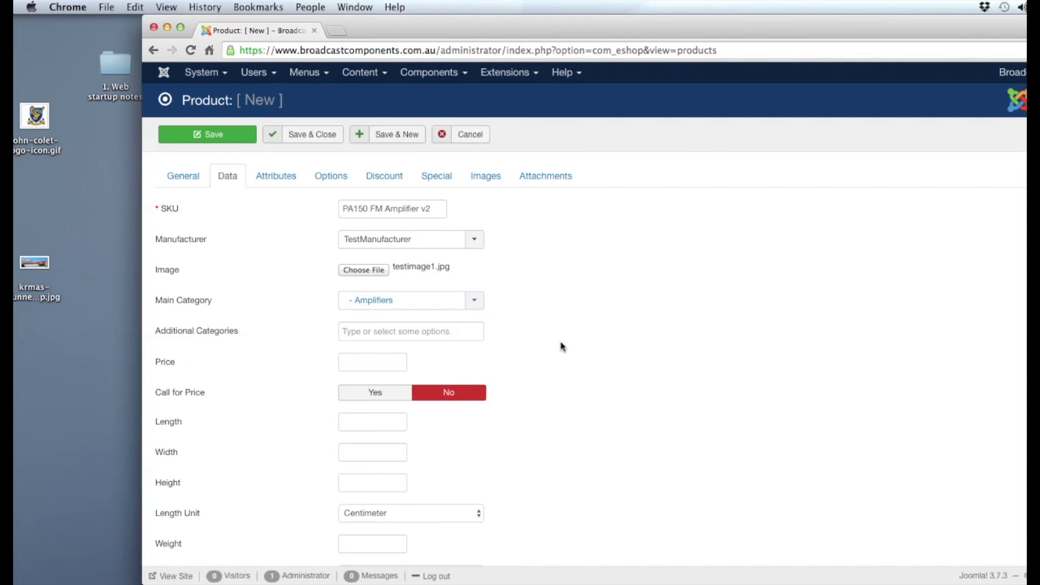
scroll(559, 346, "down", 2)
left_click_drag(453, 24, 323, 25)
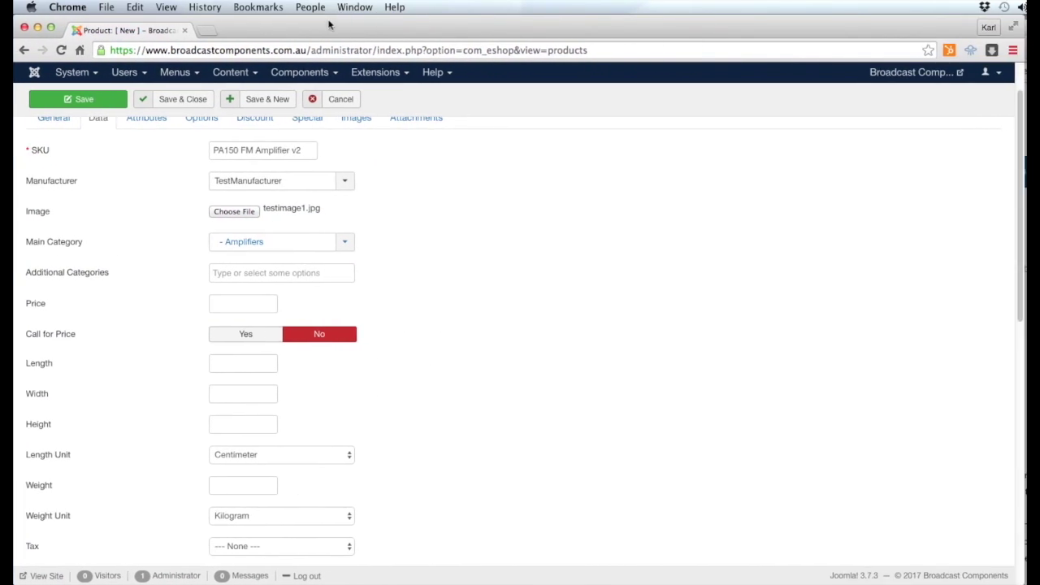
Try Outside Broadcast as an additional category for the product and remove it again
left_click(269, 274)
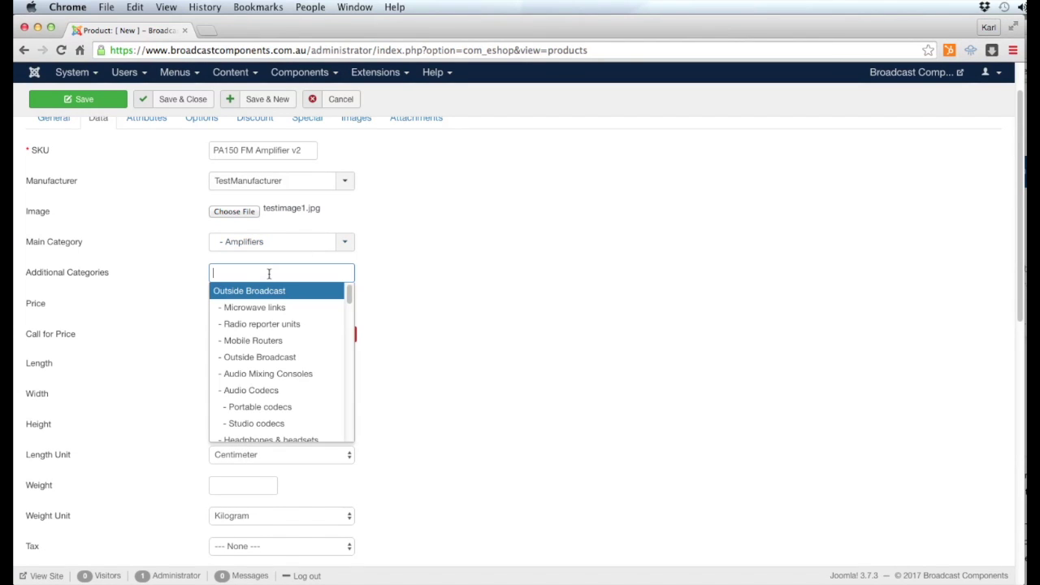
mouse_move(351, 300)
left_mouse_down()
mouse_move(348, 322)
mouse_move(347, 299)
left_mouse_up()
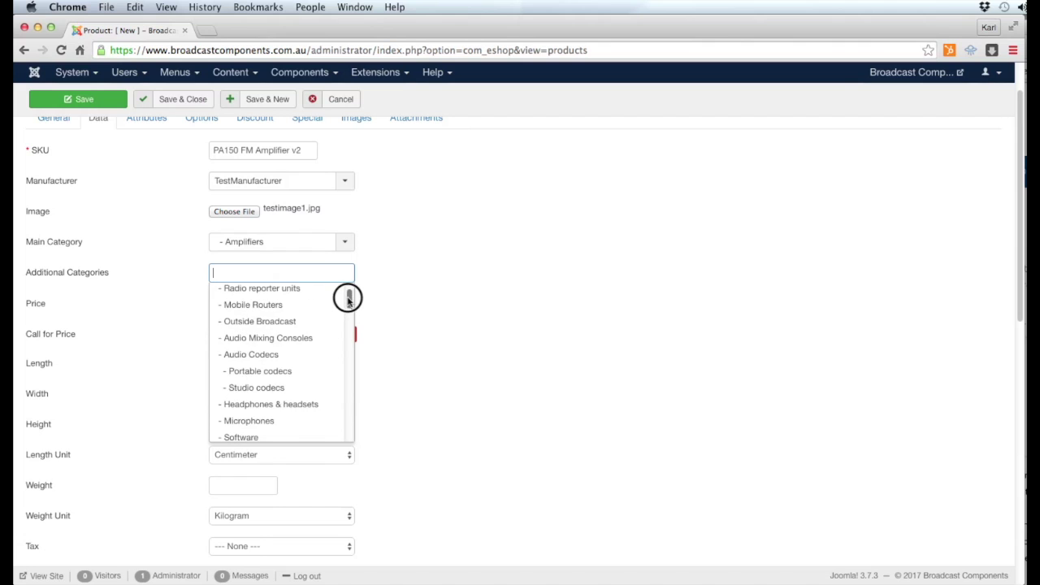
left_click(272, 325)
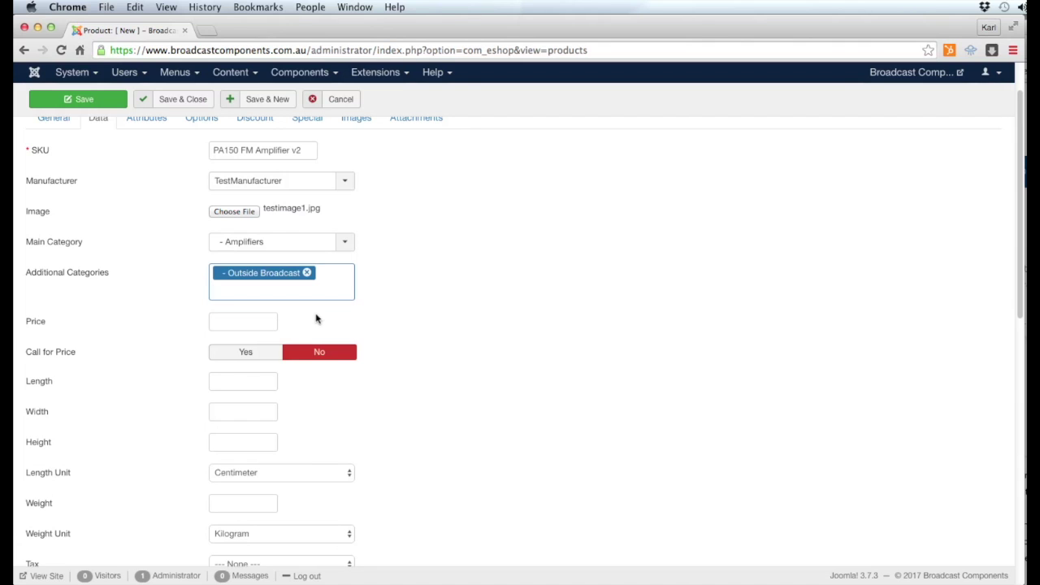
left_click(307, 273)
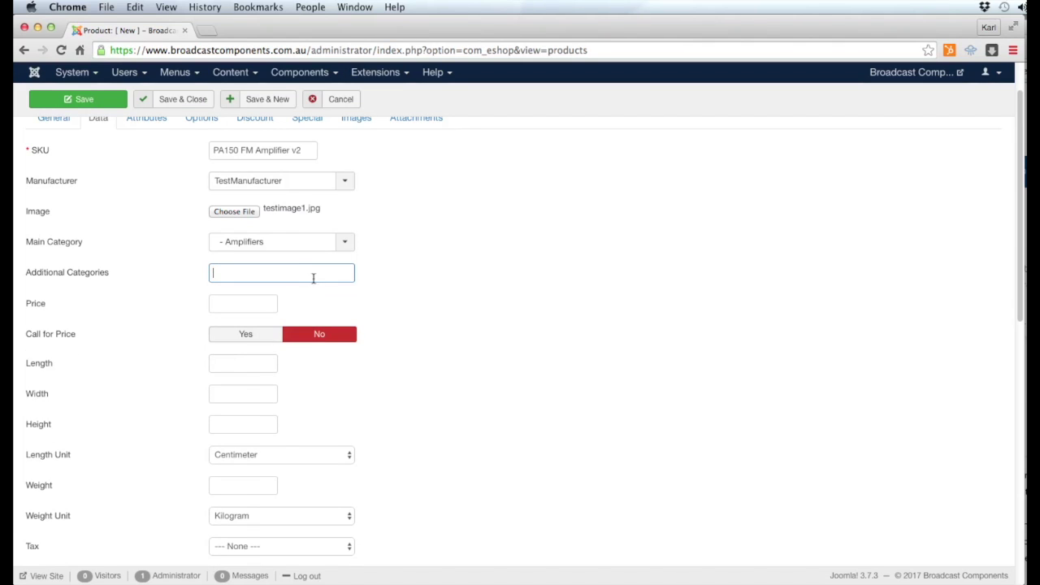
Review the remaining product data fields, from price and dimensions through stock, shipping and related products to the quote mode
scroll(512, 325, "down", 3)
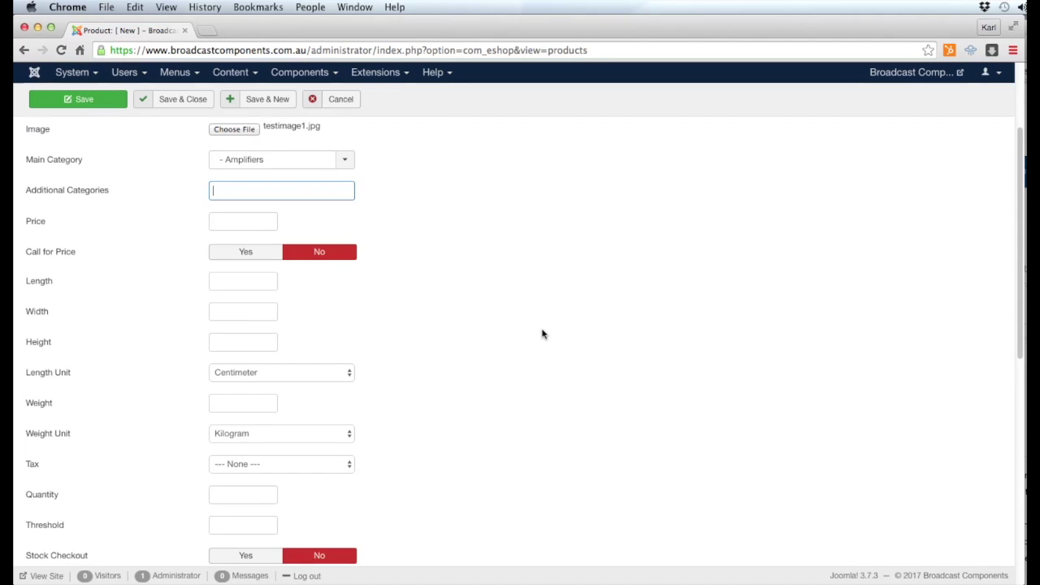
scroll(541, 334, "down", 3)
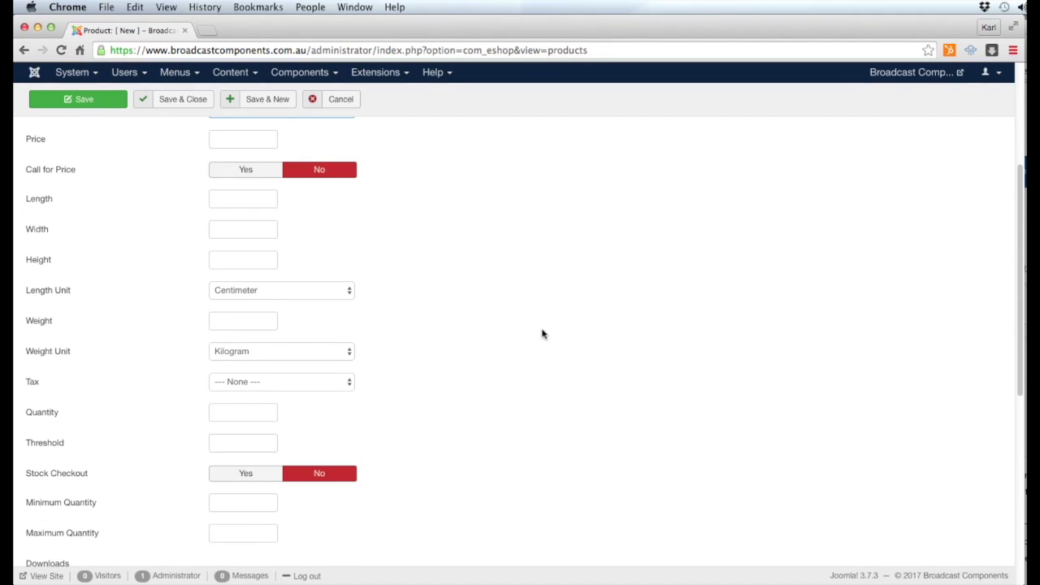
scroll(543, 334, "down", 5)
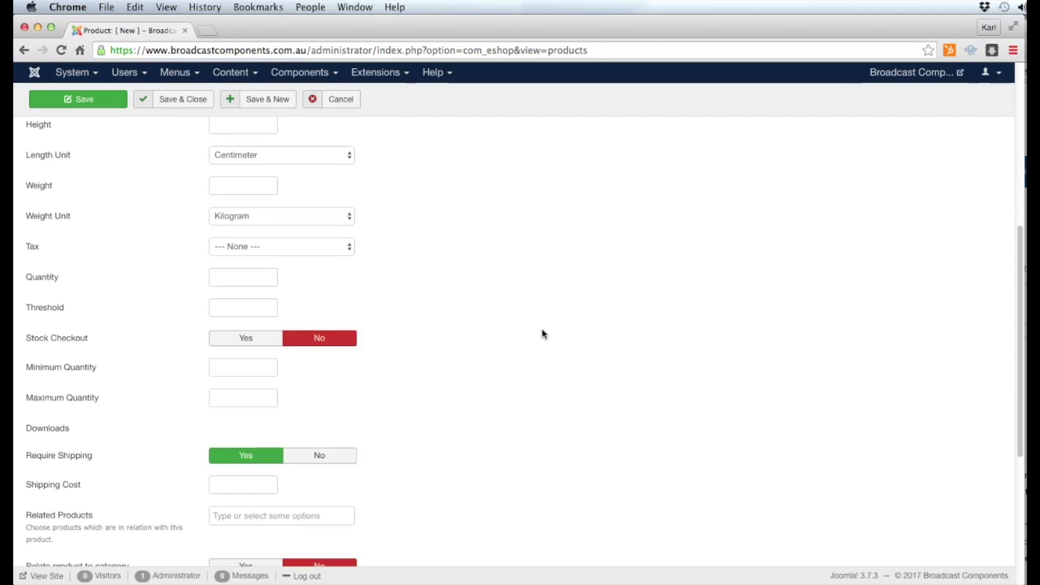
scroll(543, 334, "up", 6)
scroll(543, 334, "down", 10)
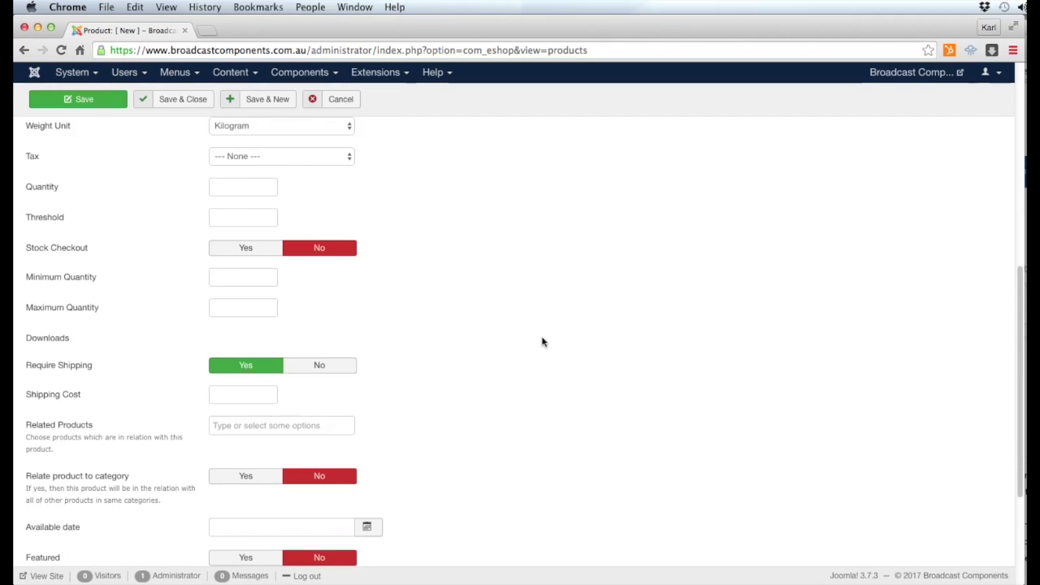
scroll(542, 342, "down", 3)
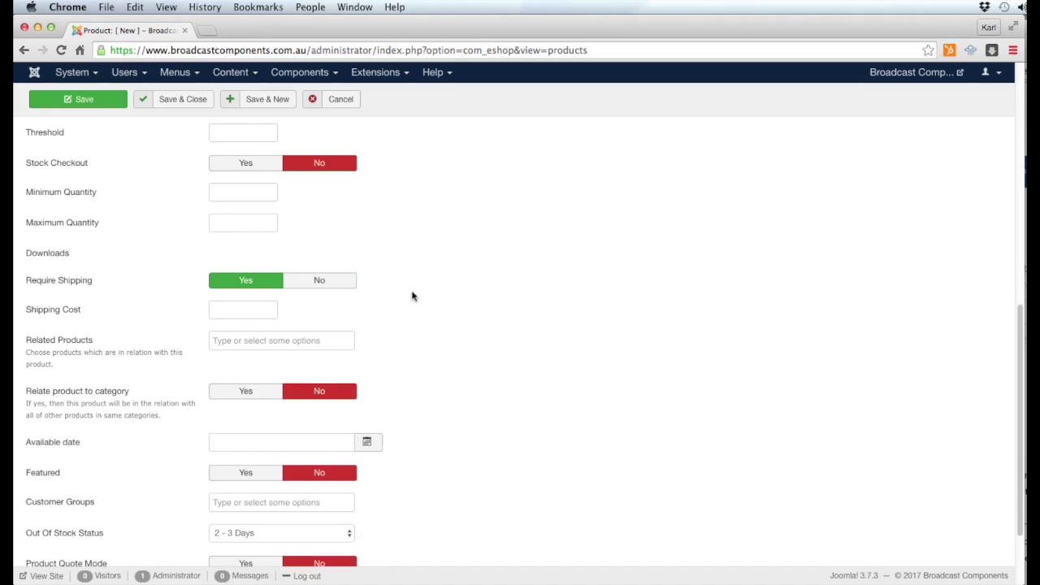
scroll(413, 295, "up", 20)
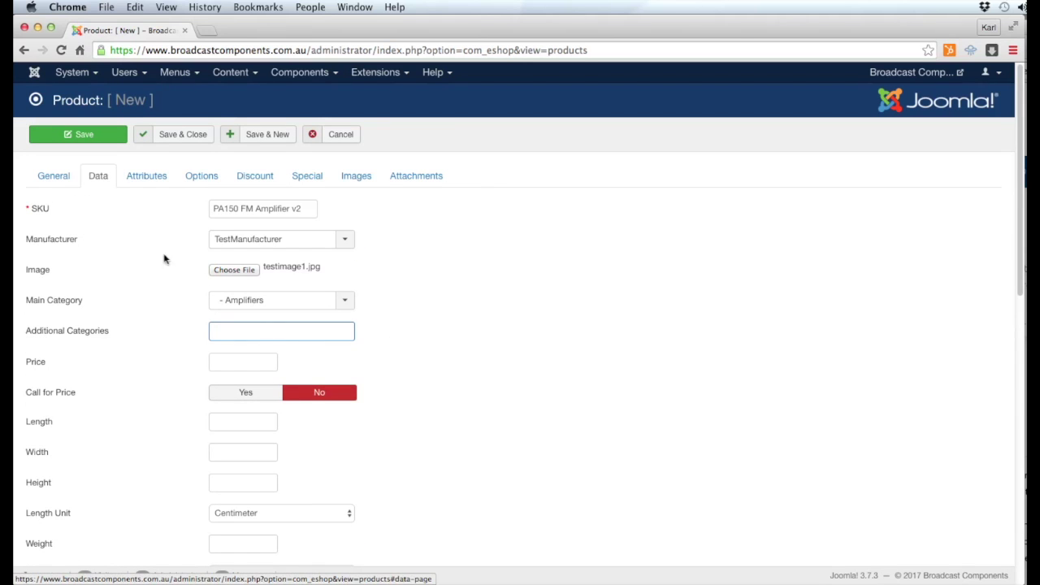
Add Phoenix Mercury and Cable Ferrite Core as related products
scroll(592, 420, "down", 3)
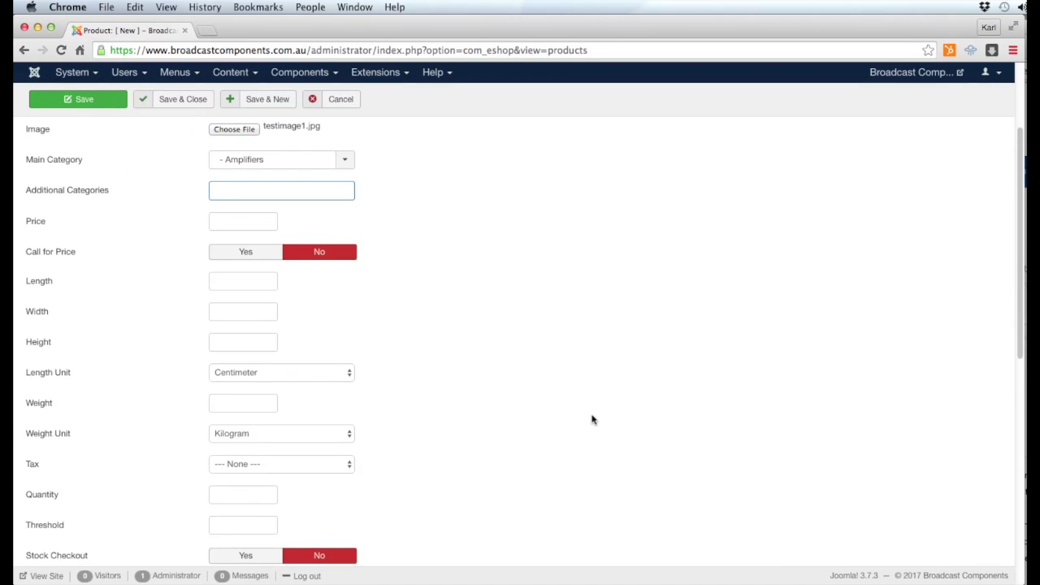
scroll(592, 419, "down", 4)
scroll(593, 419, "down", 3)
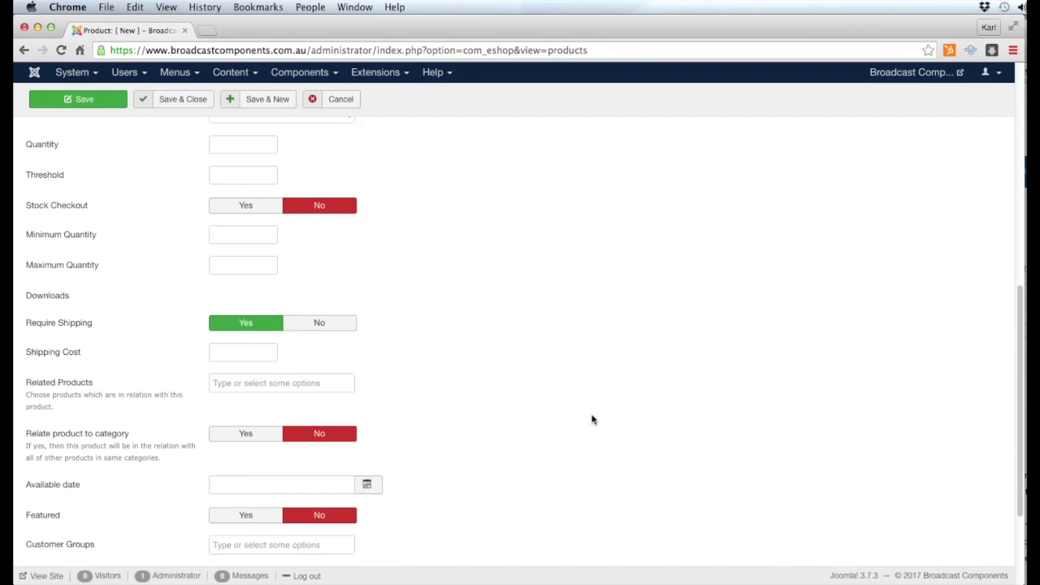
left_click(249, 384)
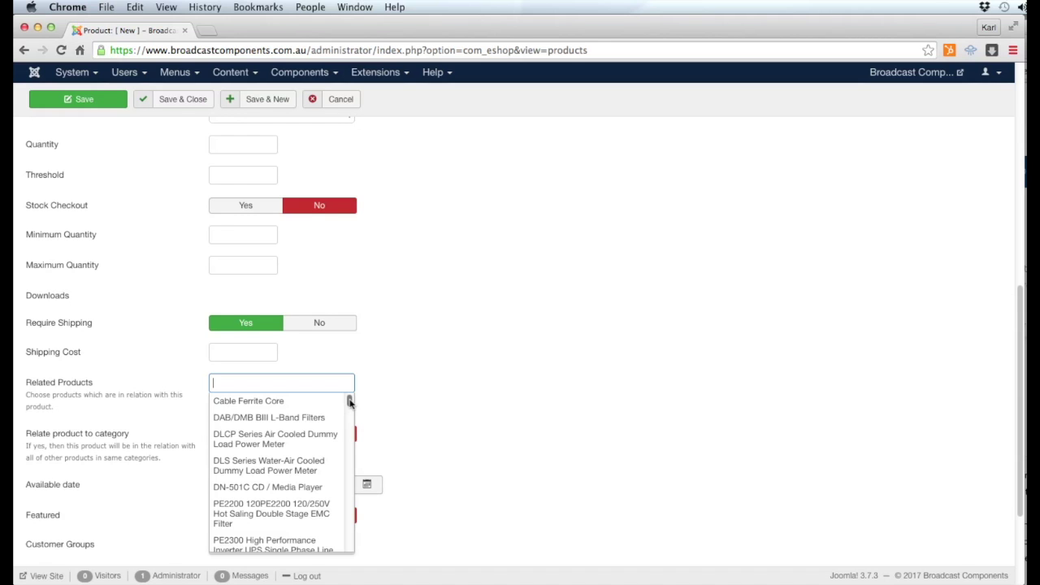
type("pho")
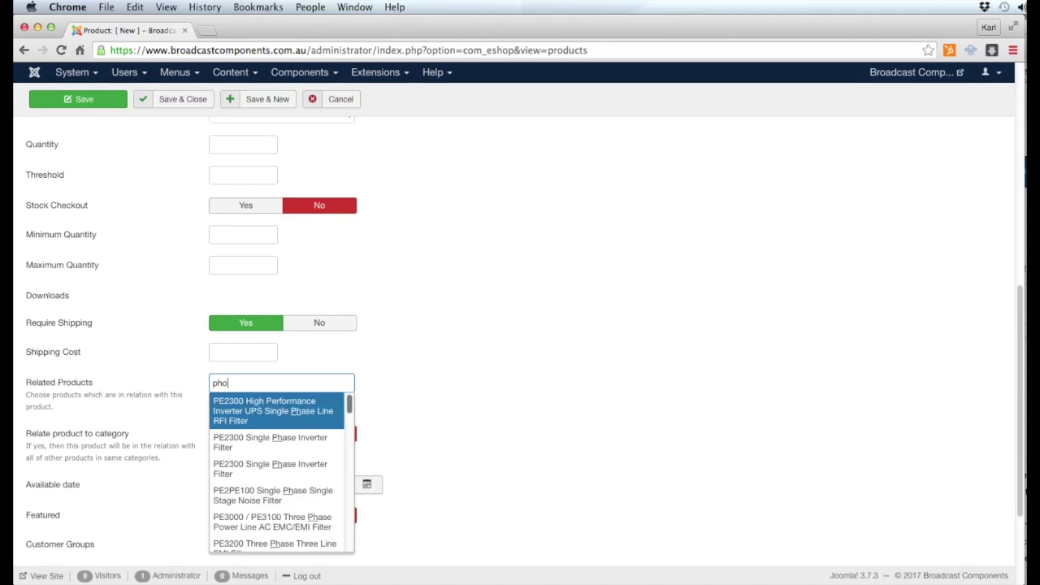
type("en")
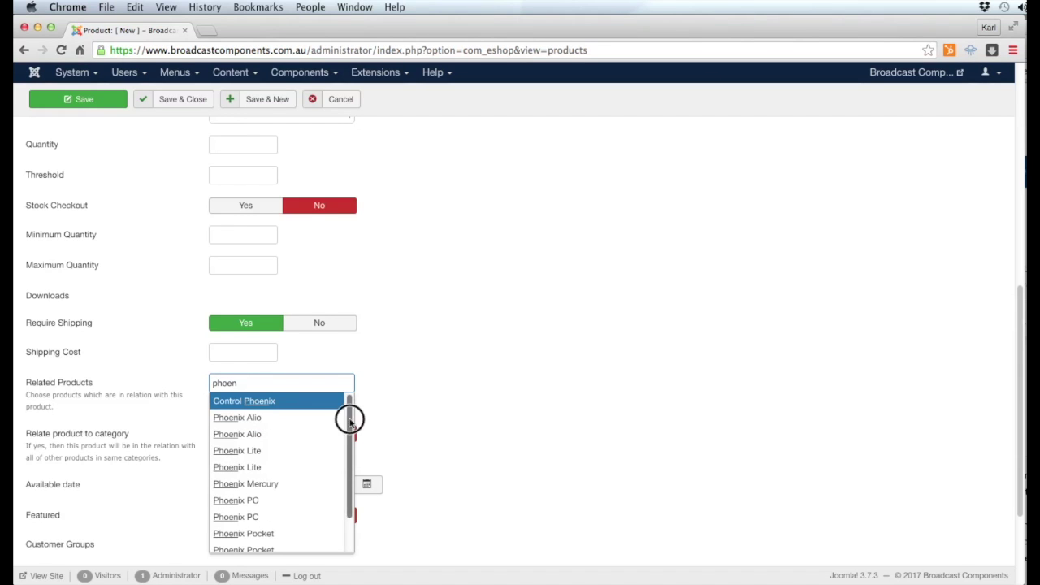
left_click_drag(349, 418, 349, 458)
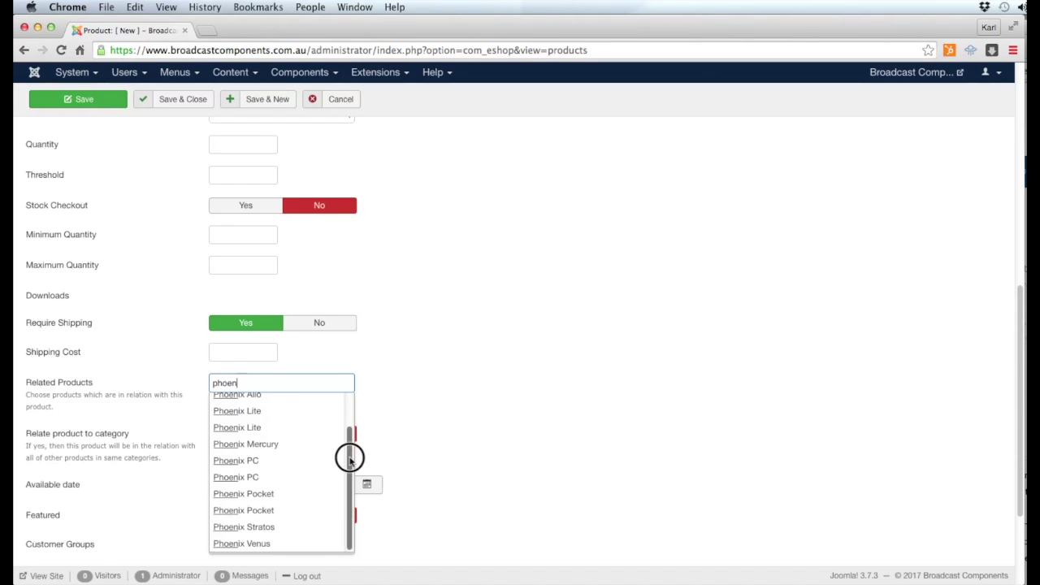
left_click(272, 445)
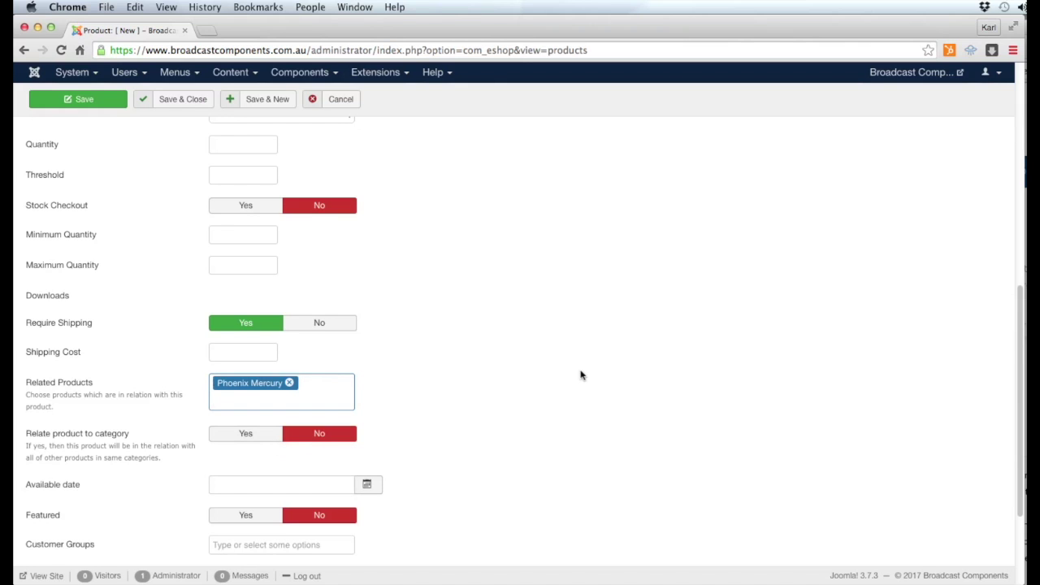
left_click(292, 400)
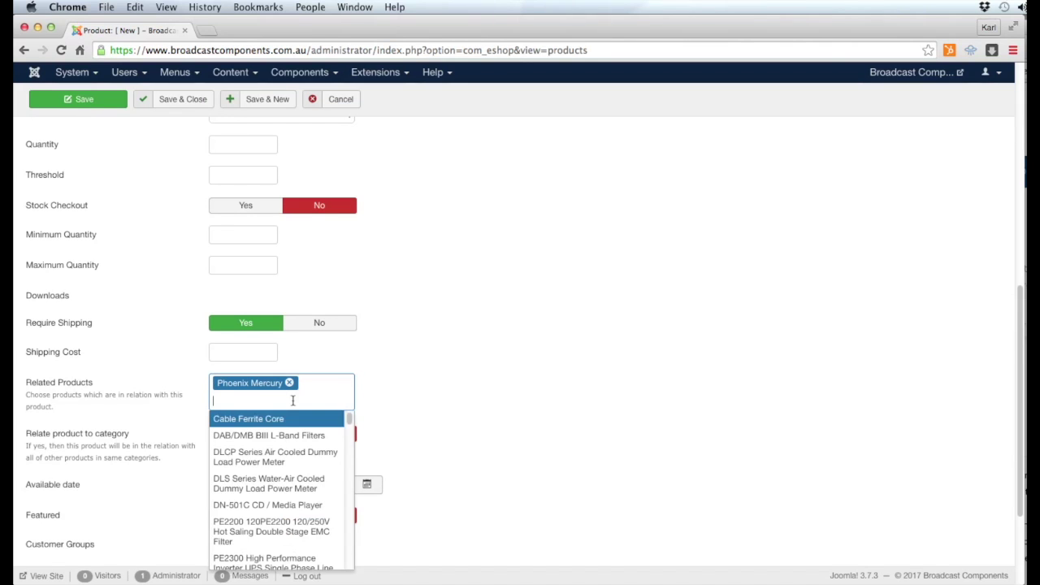
left_click(302, 419)
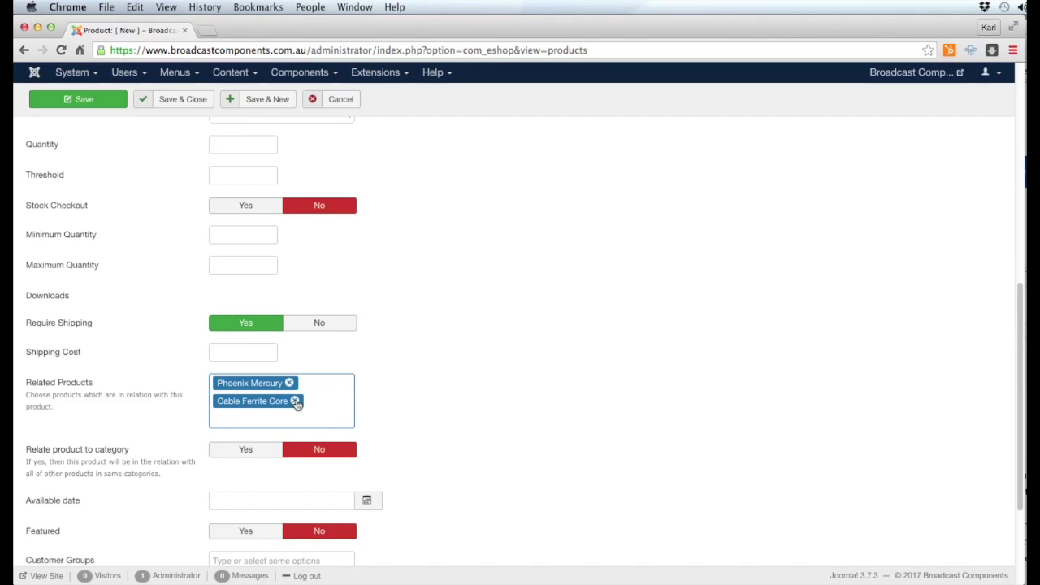
left_click(441, 383)
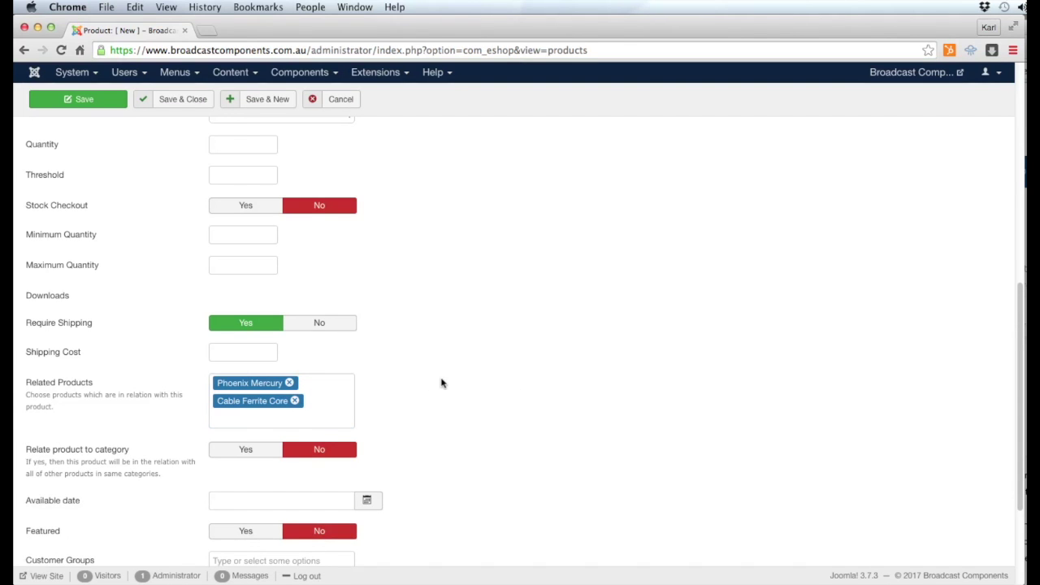
Add a Power Output attribute from the Amplifiers/Coaxial Switches group to the product with the value "Less than 1KW"
scroll(441, 383, "down", 2)
scroll(469, 379, "up", 10)
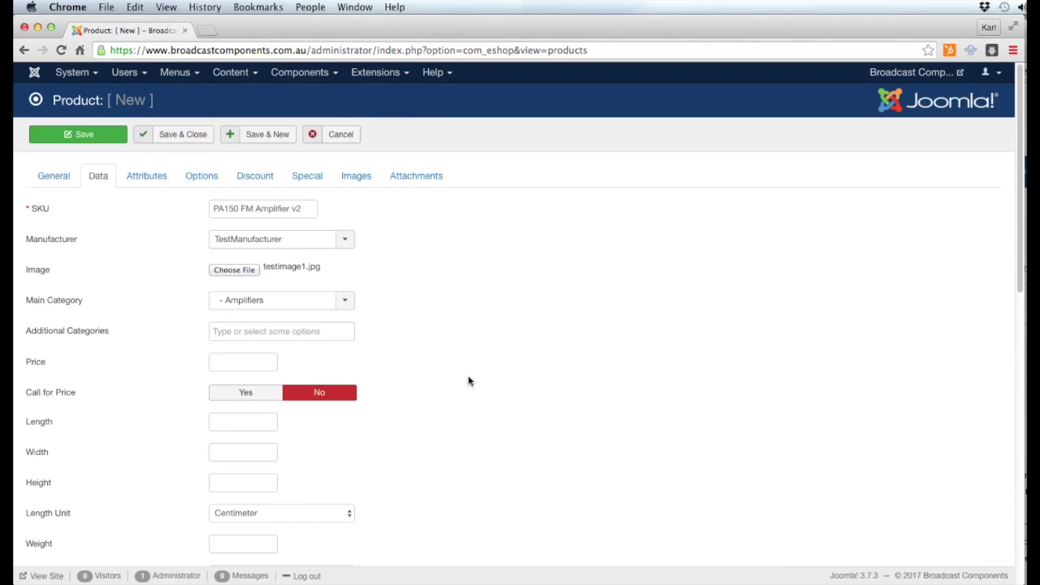
left_click(152, 179)
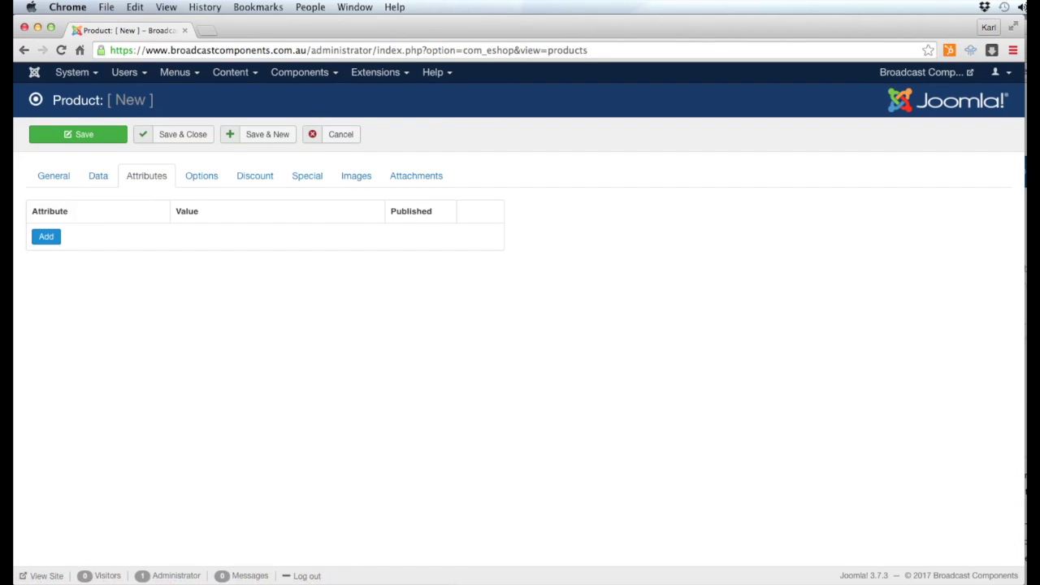
key("super+Tab")
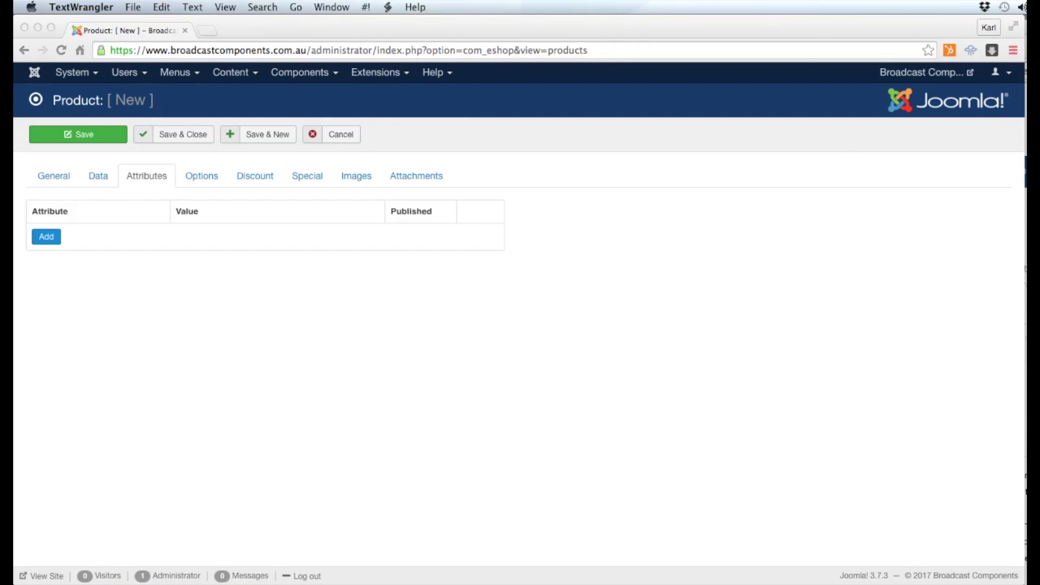
key("super+Tab")
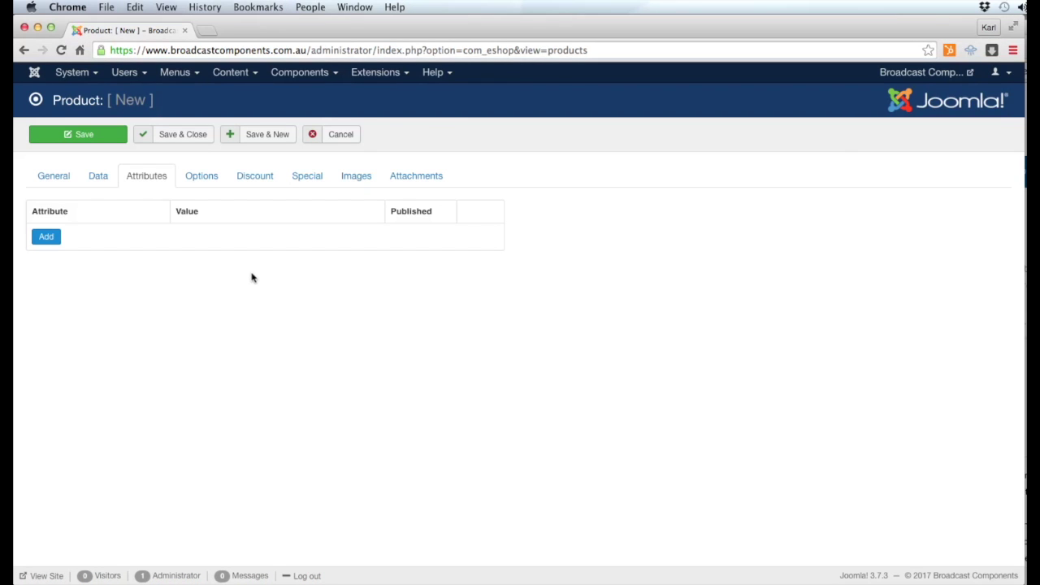
left_click(46, 236)
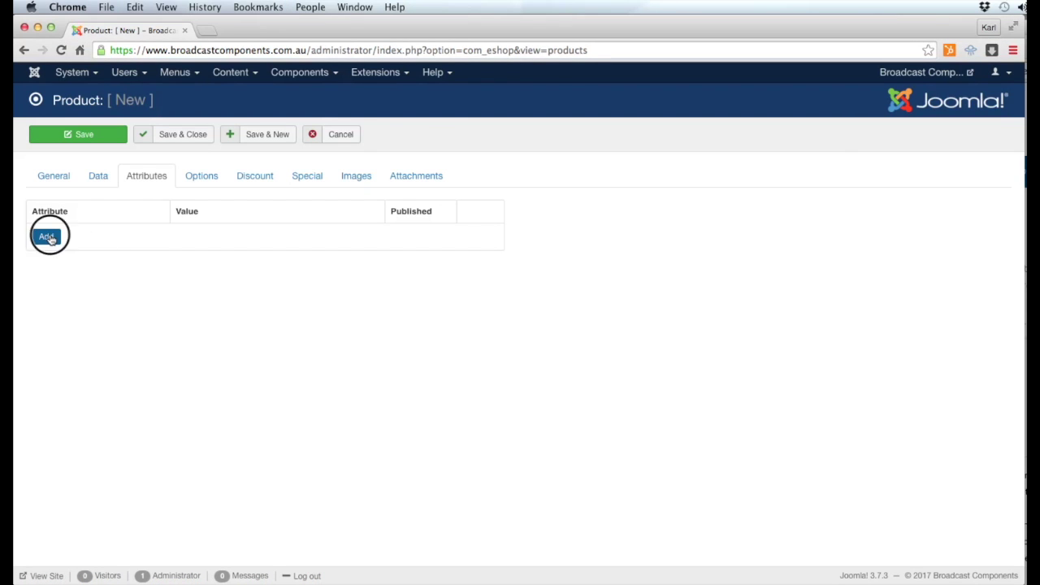
left_click(108, 240)
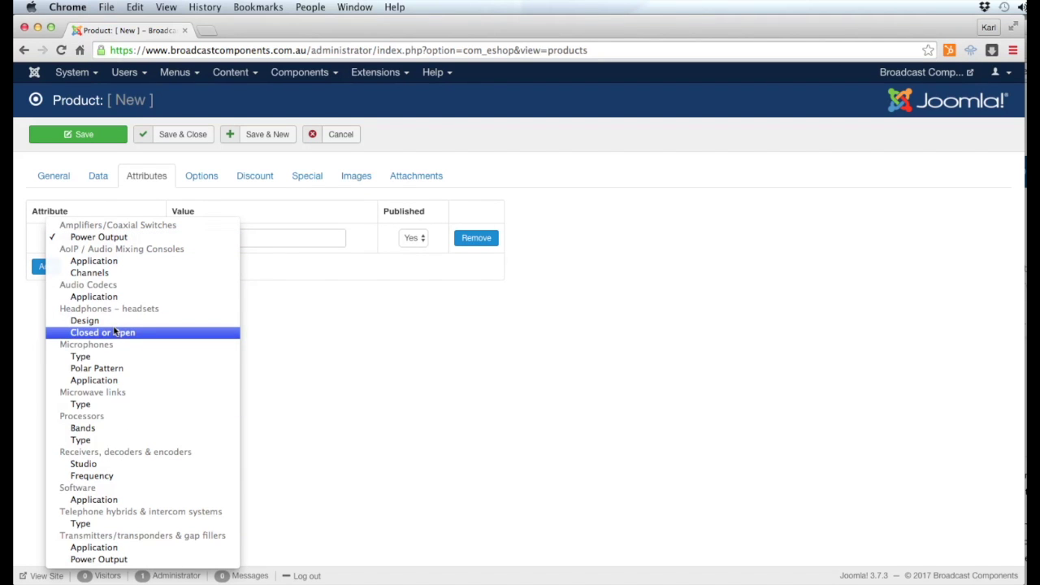
left_click(111, 239)
left_click(229, 239)
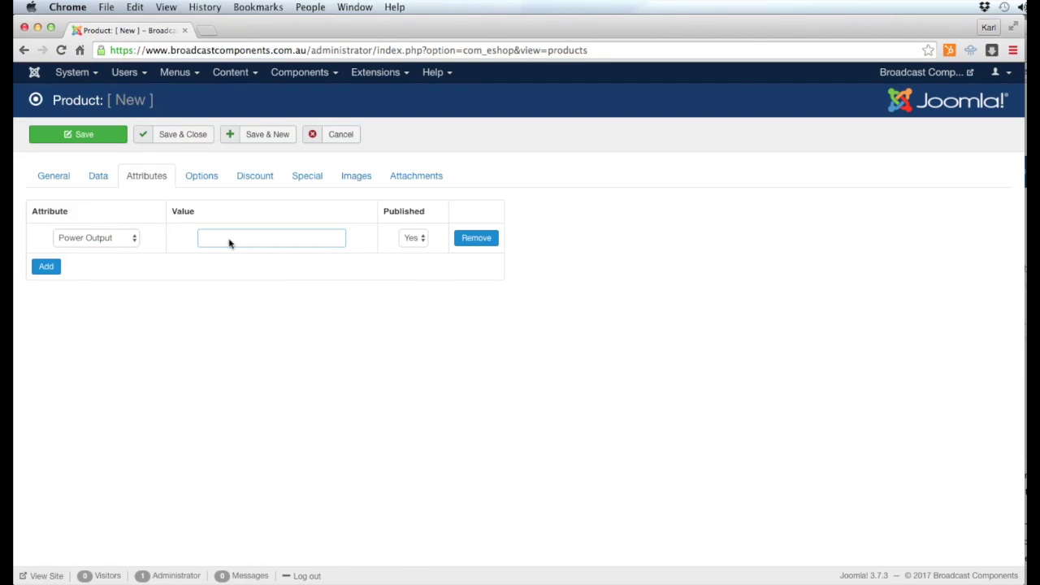
key("super+Tab")
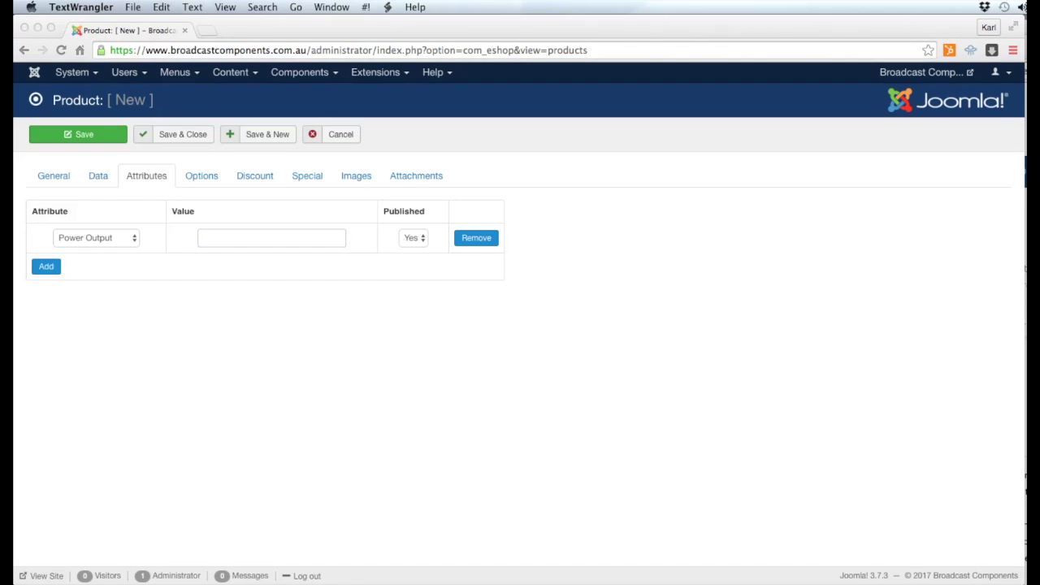
left_click(309, 494)
type("Less than 1KW")
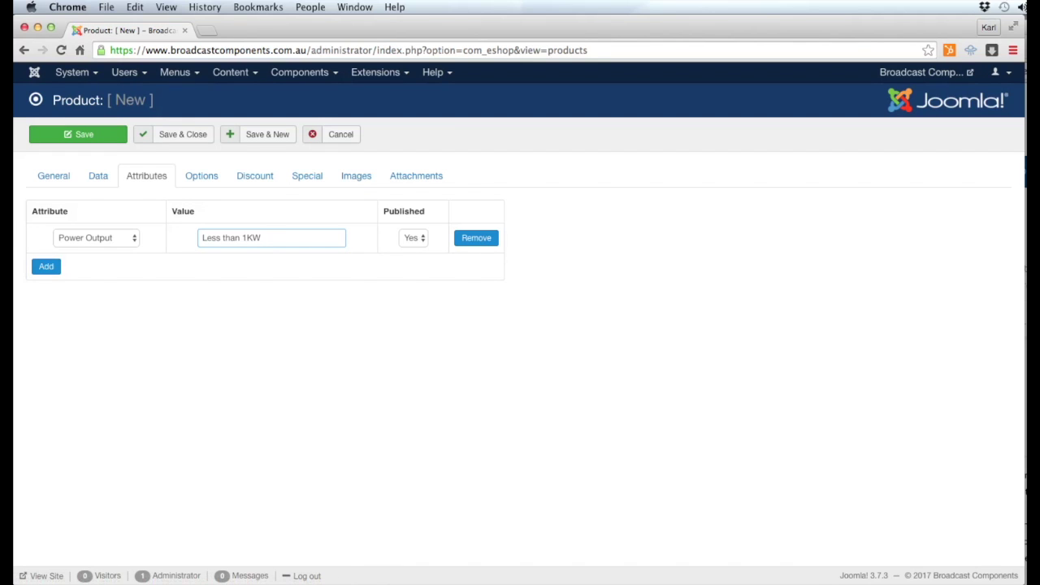
Check the product's options, discount, special, images and attachments sections, and save and close the product
left_click(208, 182)
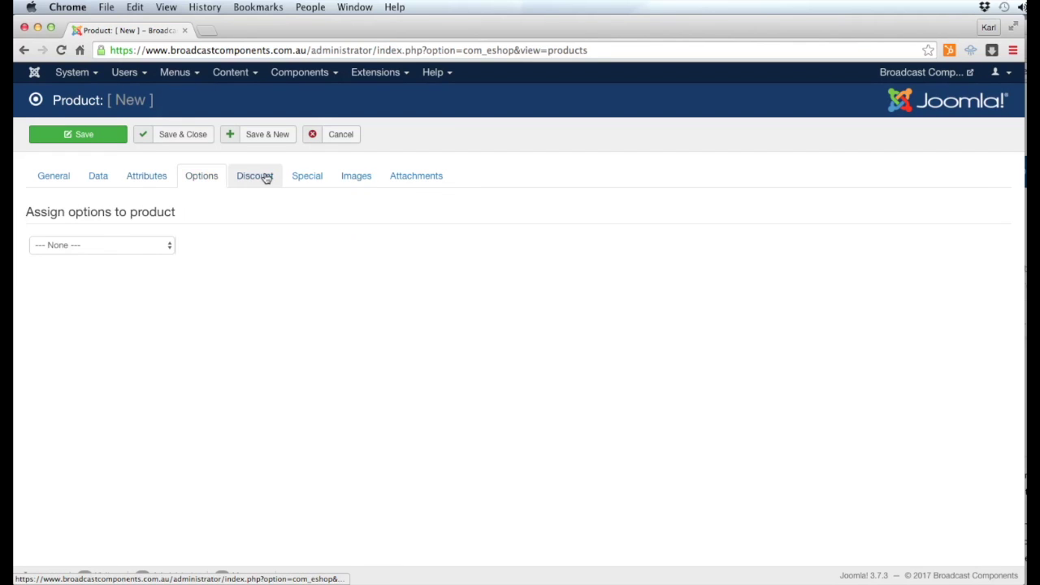
left_click(266, 178)
left_click(307, 176)
left_click(355, 176)
left_click(414, 177)
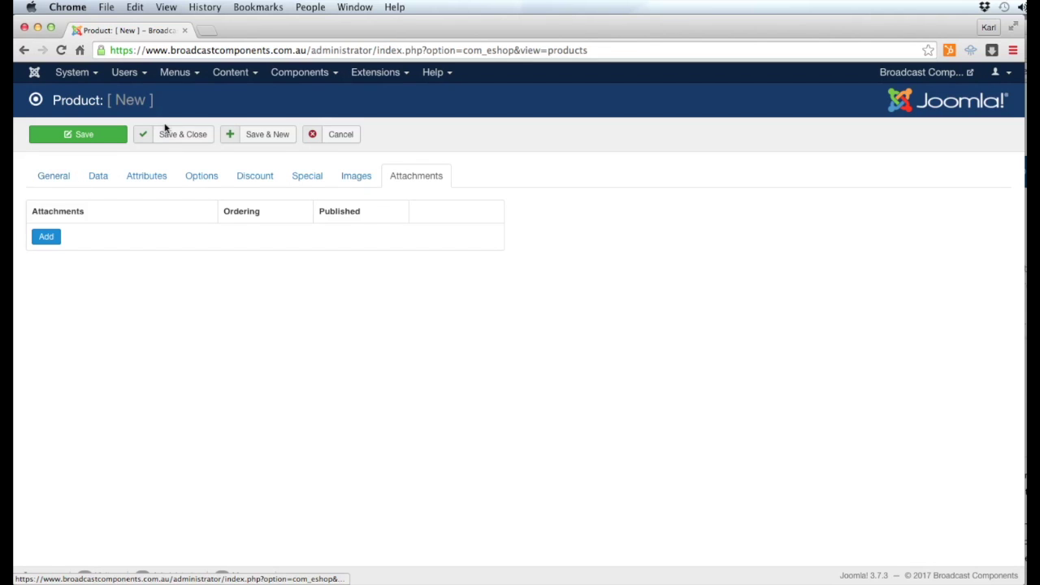
left_click(51, 175)
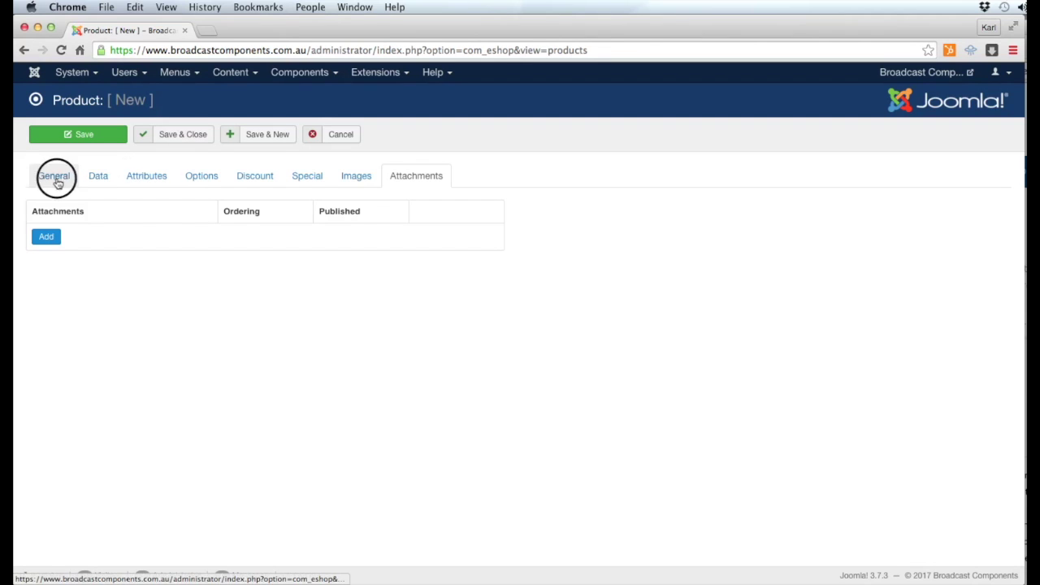
left_click(192, 134)
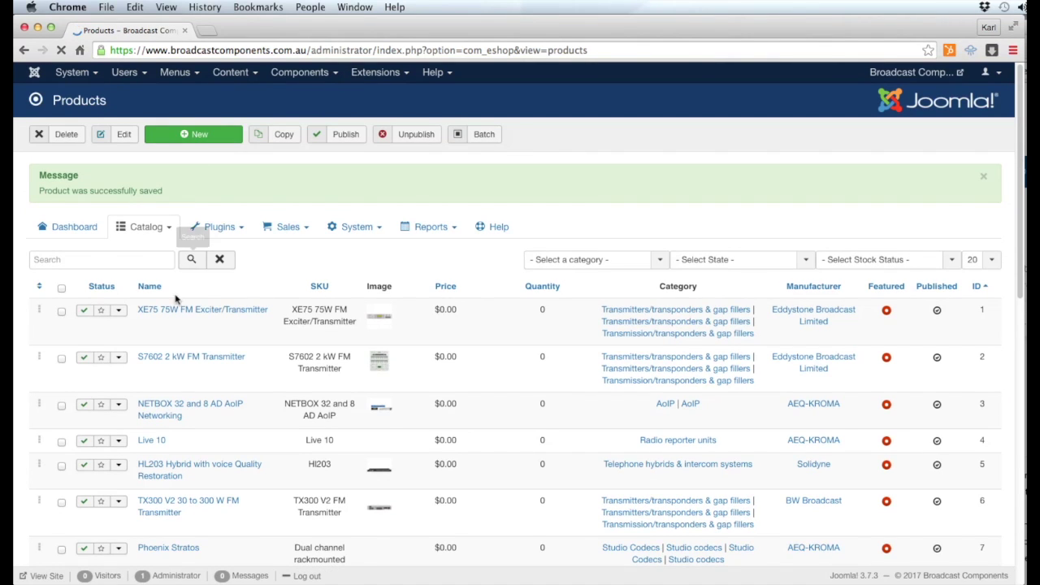
Search the product list for "testpr", unpublish TestProduct and publish it again
left_click(149, 260)
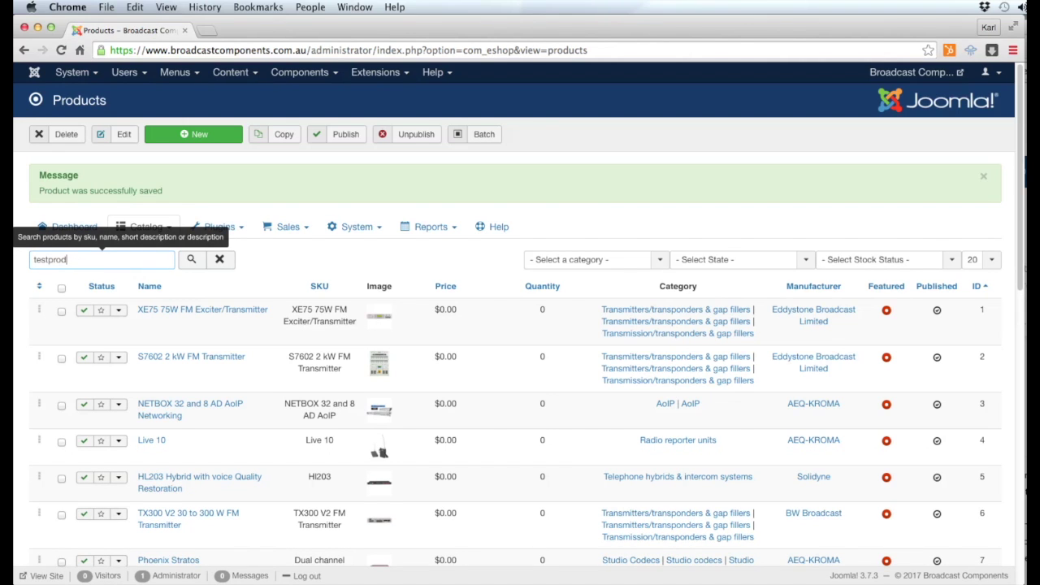
key("Return")
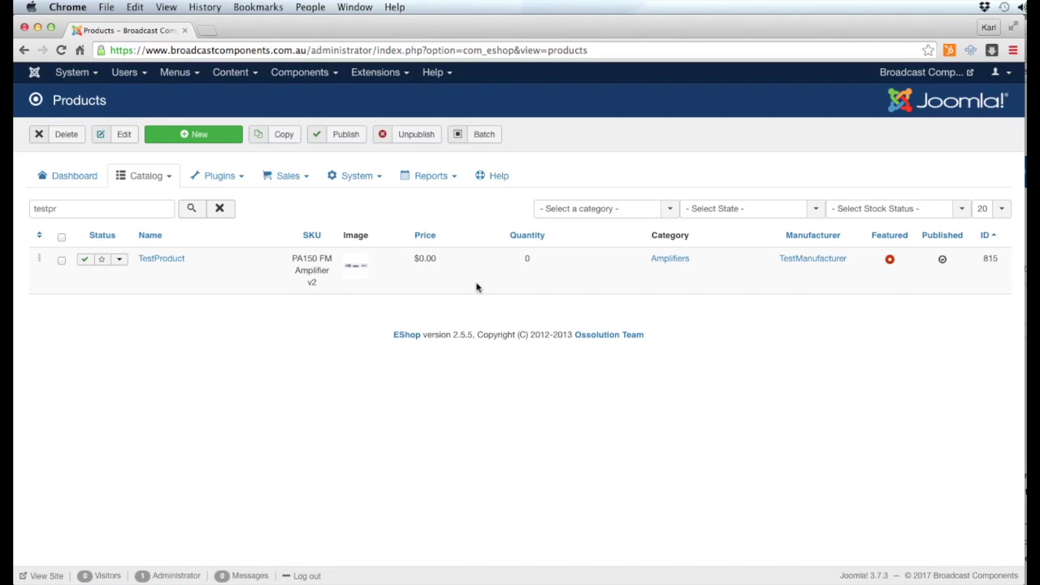
left_click(942, 258)
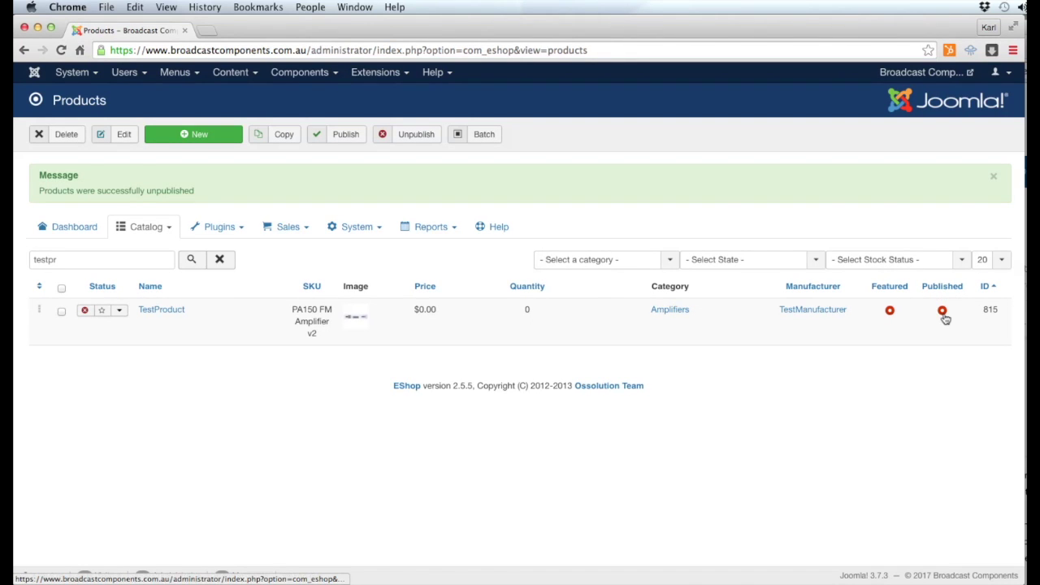
left_click(942, 312)
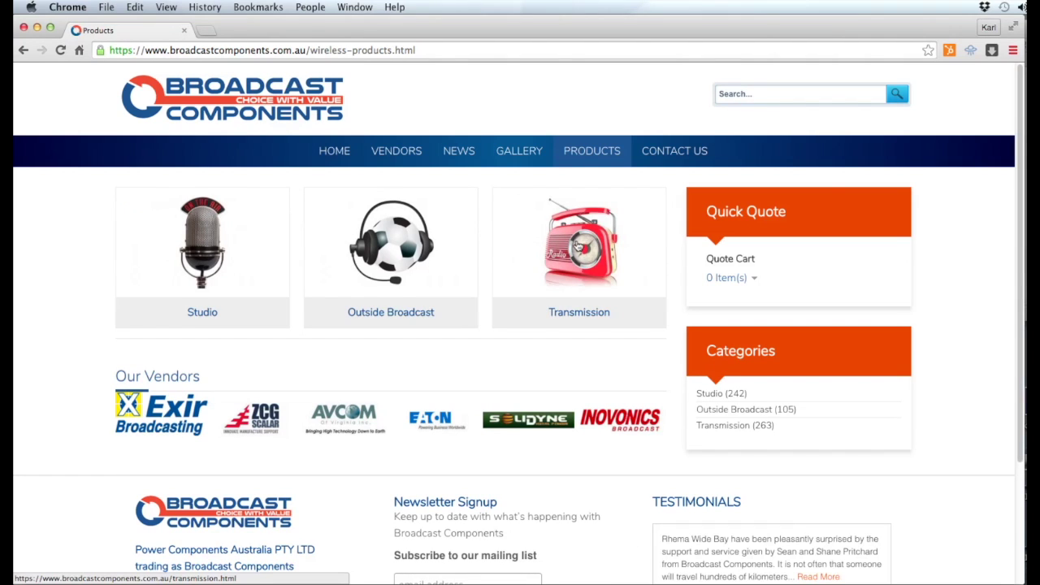
Open the Amplifiers listing under Transmission on the public shop site and look through it for TestProduct
left_click(591, 244)
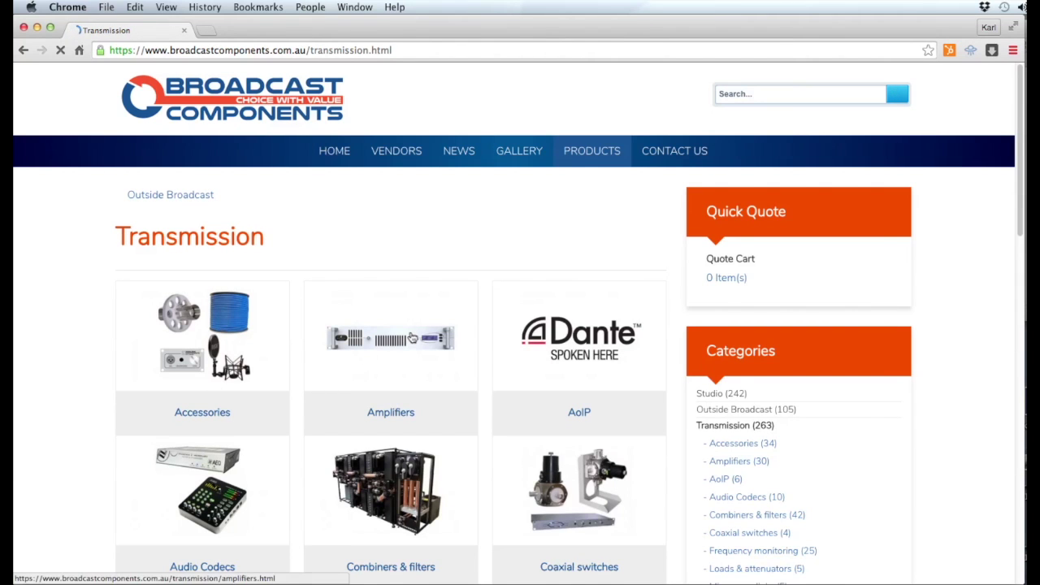
left_click(412, 338)
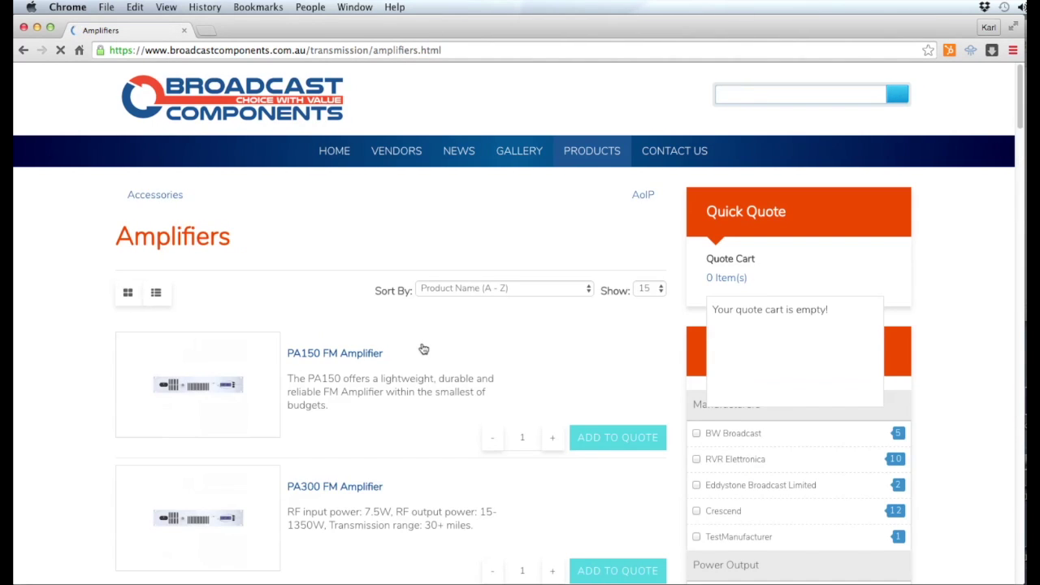
scroll(410, 340, "down", 10)
scroll(422, 348, "down", 15)
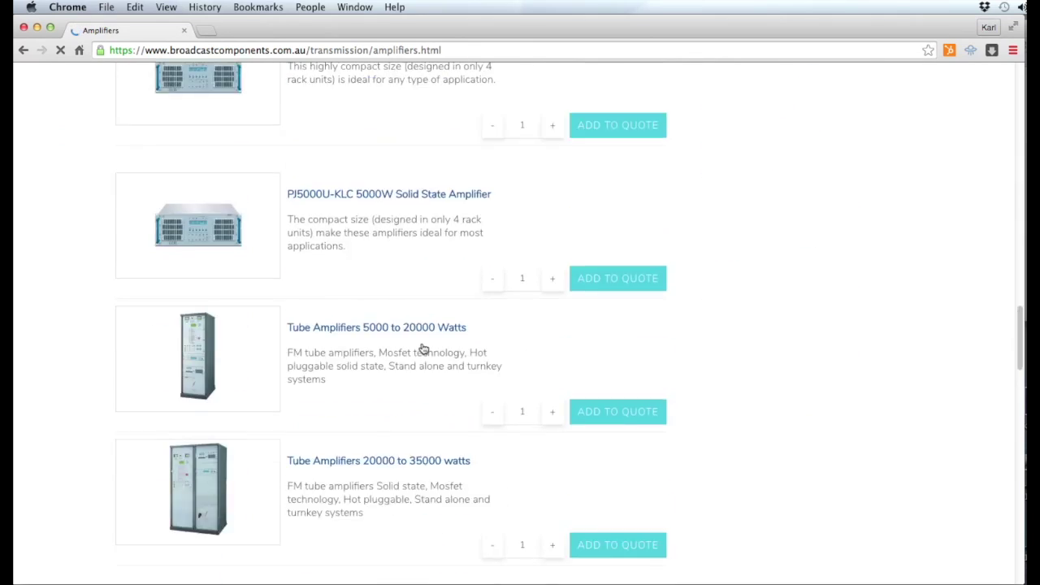
scroll(422, 348, "up", 5)
scroll(422, 348, "up", 9)
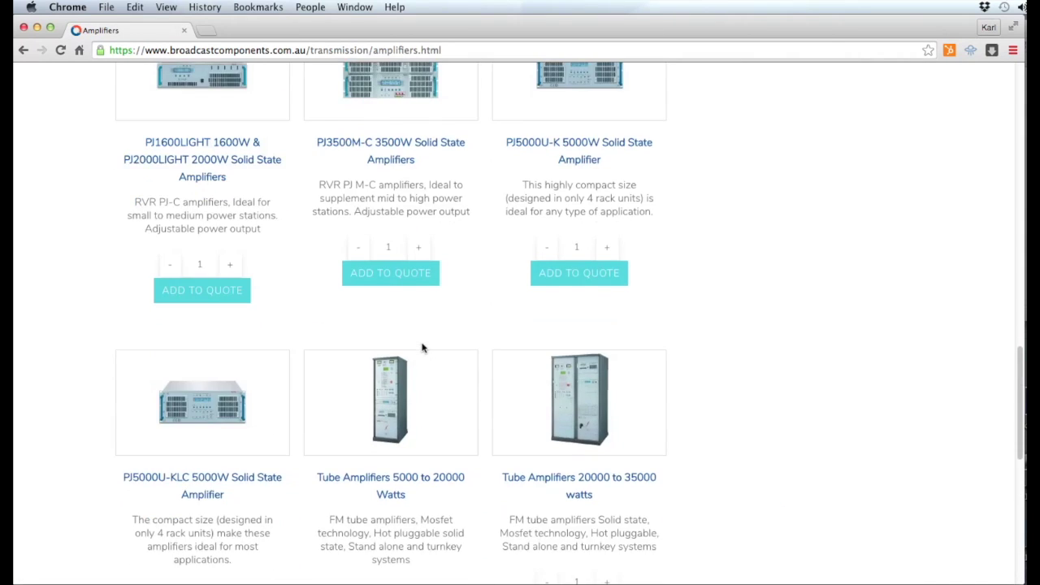
scroll(423, 348, "up", 8)
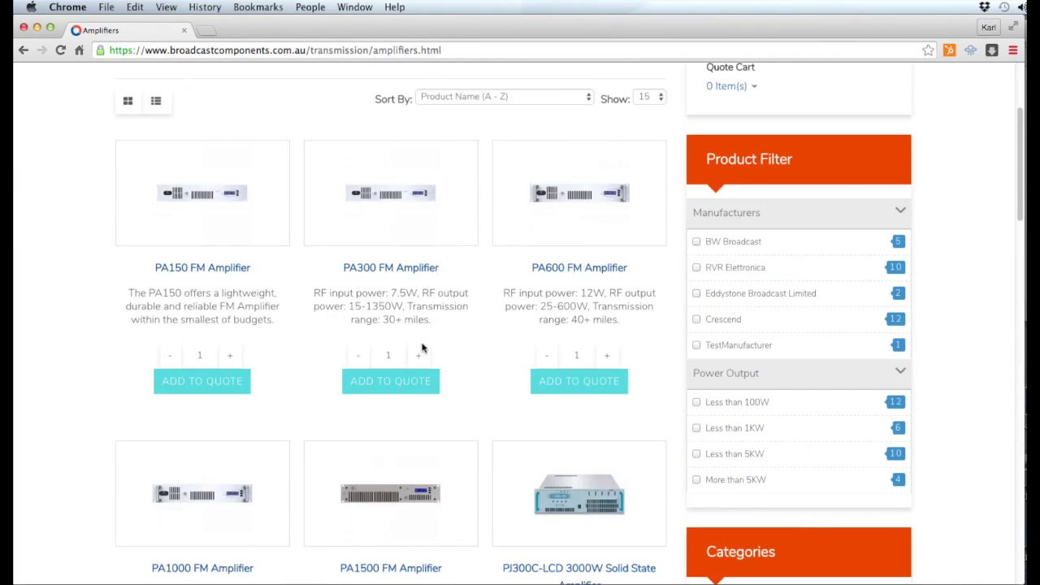
scroll(422, 348, "up", 3)
scroll(561, 192, "down", 1)
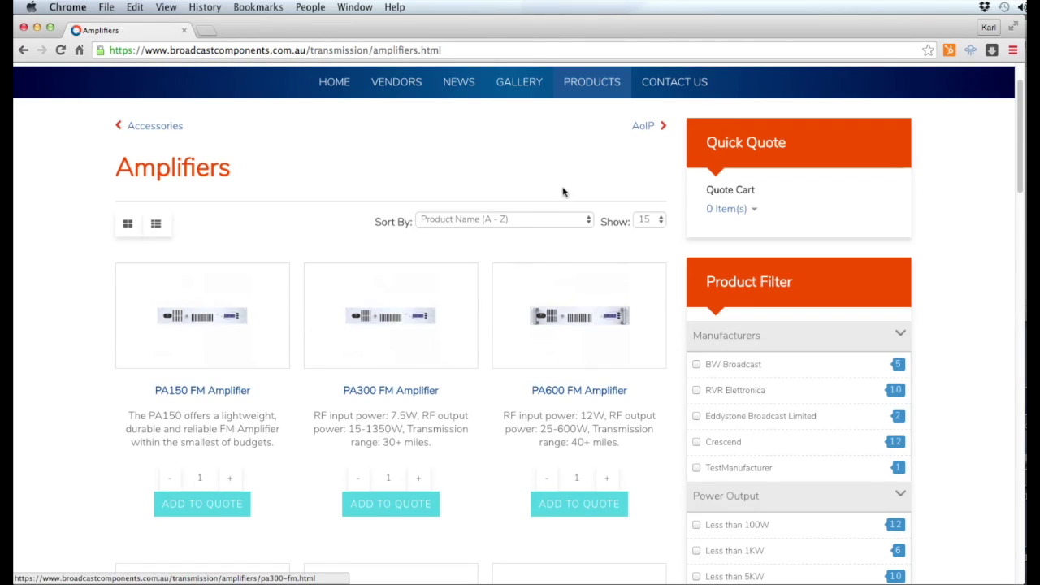
Sort the Amplifiers listing by Product Name (Z - A) and look for TestProduct
left_click(506, 221)
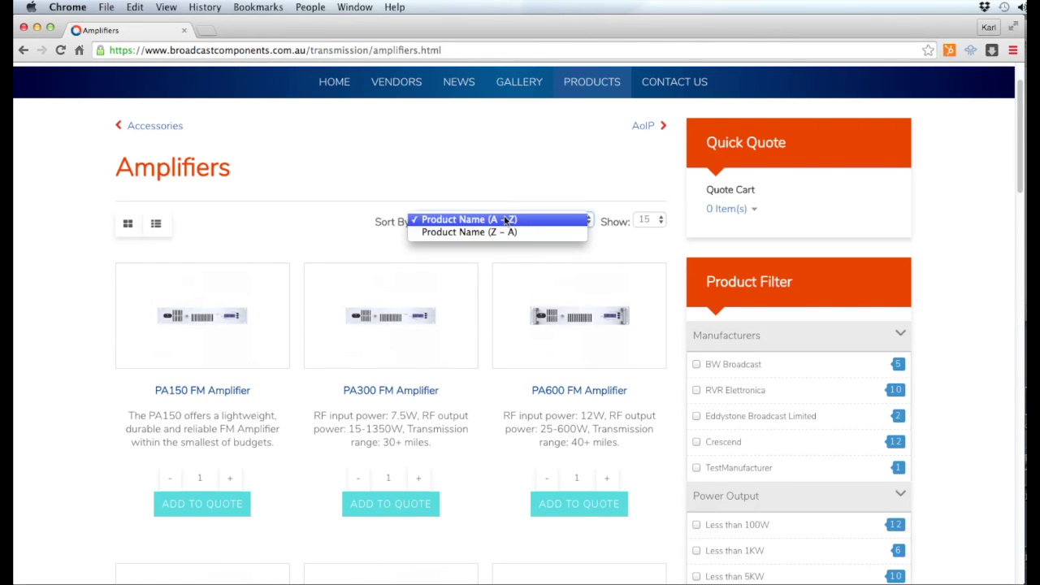
left_click(504, 233)
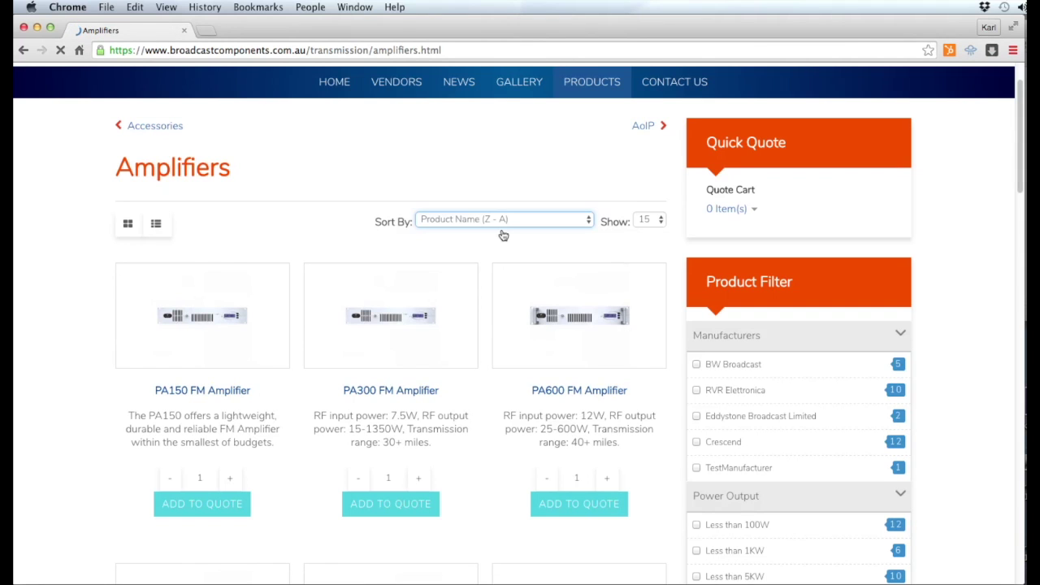
scroll(227, 318, "down", 8)
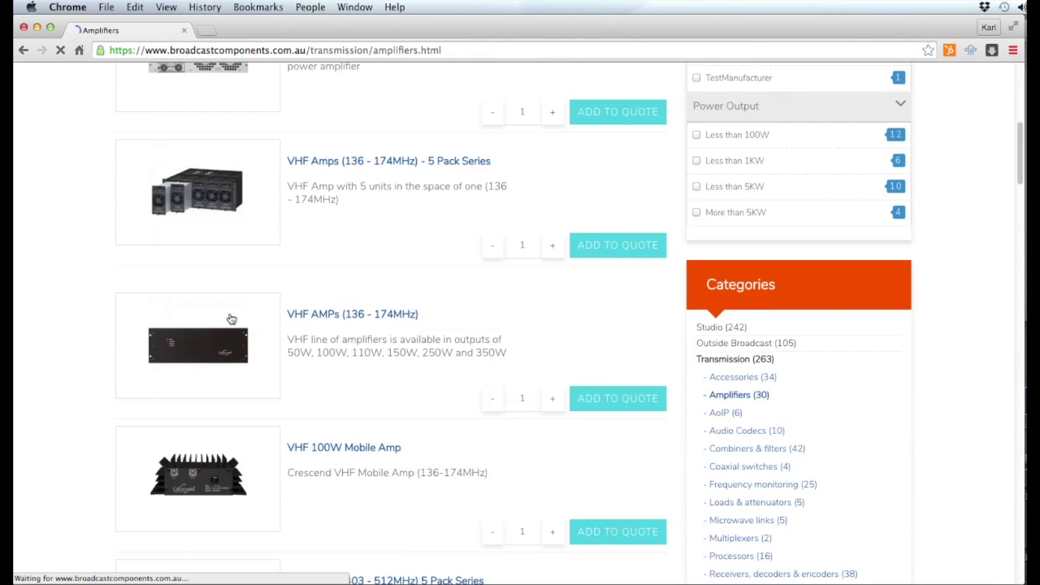
scroll(230, 318, "down", 3)
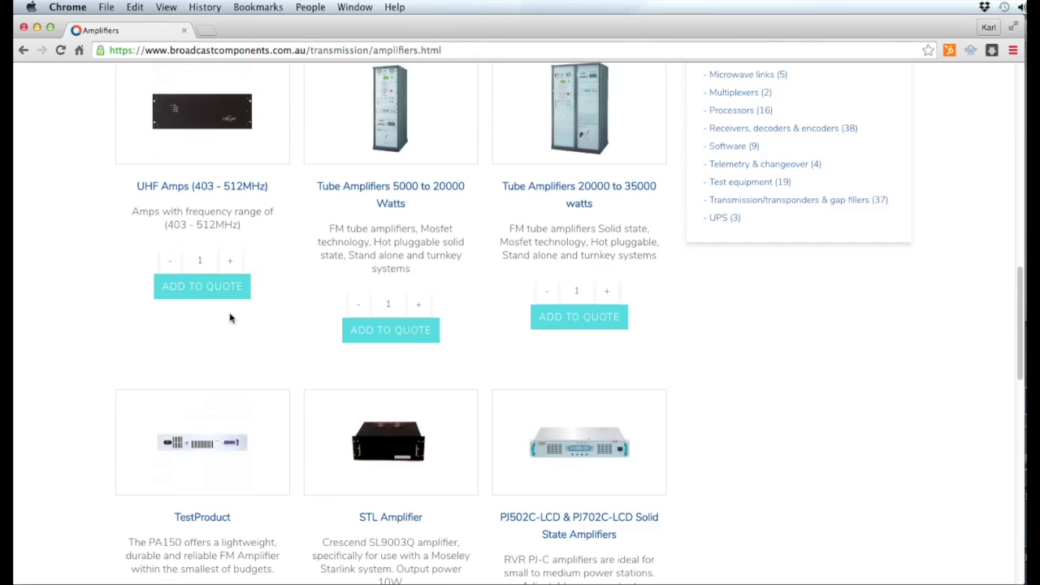
scroll(230, 317, "up", 8)
scroll(230, 317, "up", 6)
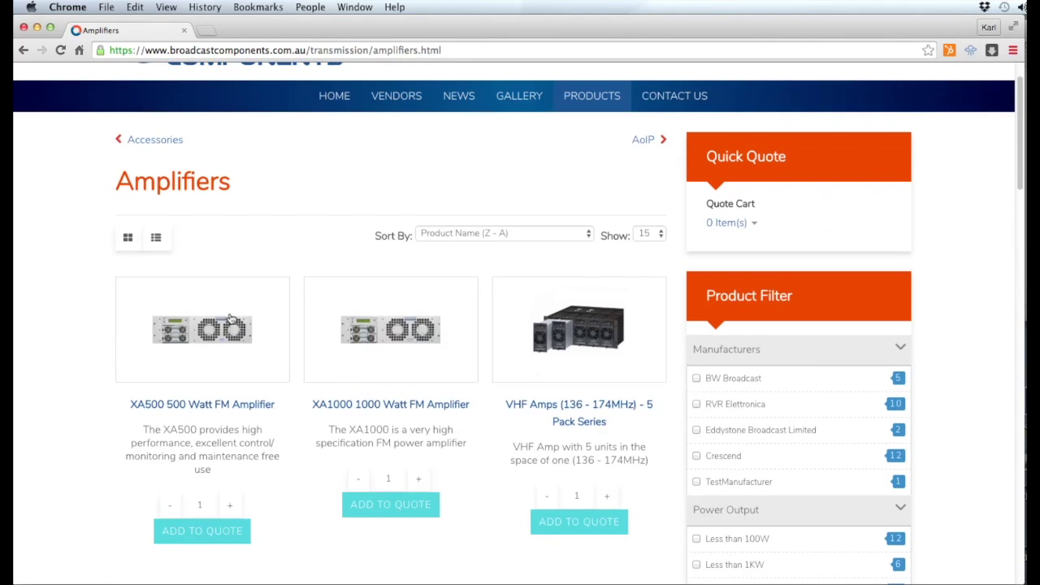
Show 100 products per page in the Amplifiers listing and locate TestProduct among them
scroll(230, 317, "down", 2)
left_click(652, 213)
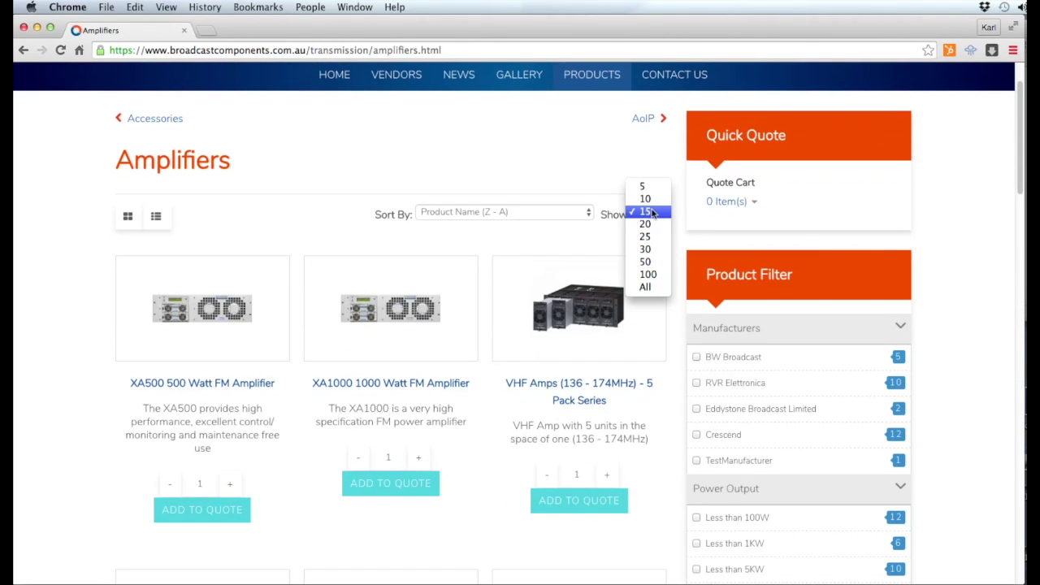
left_click(650, 282)
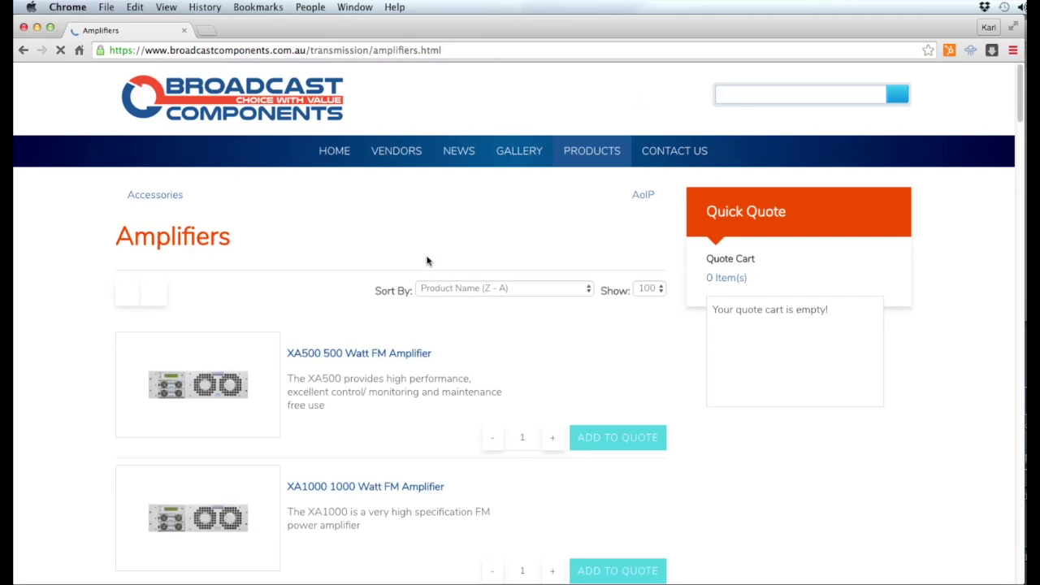
scroll(313, 277, "down", 5)
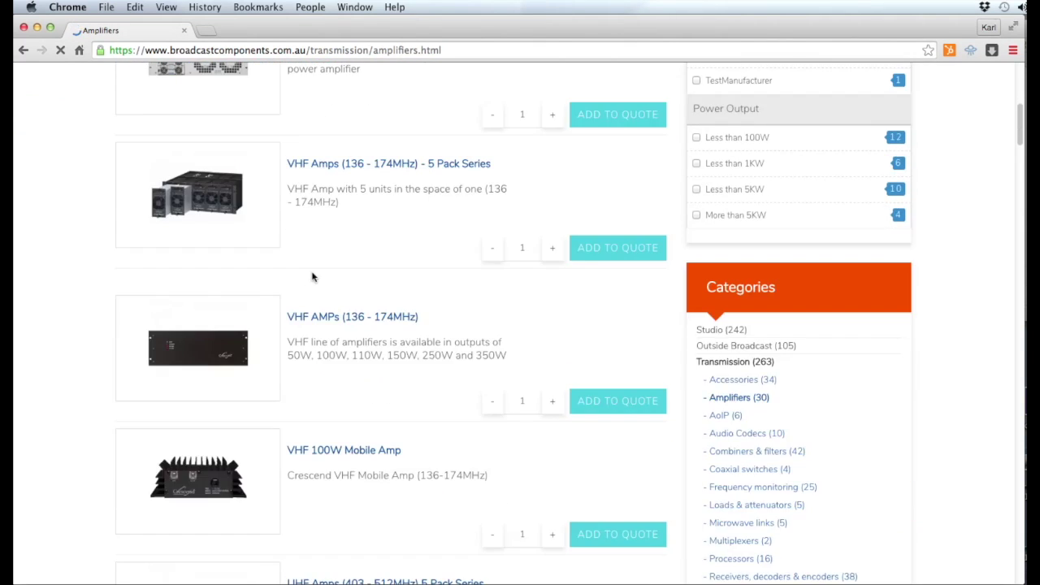
scroll(313, 277, "down", 10)
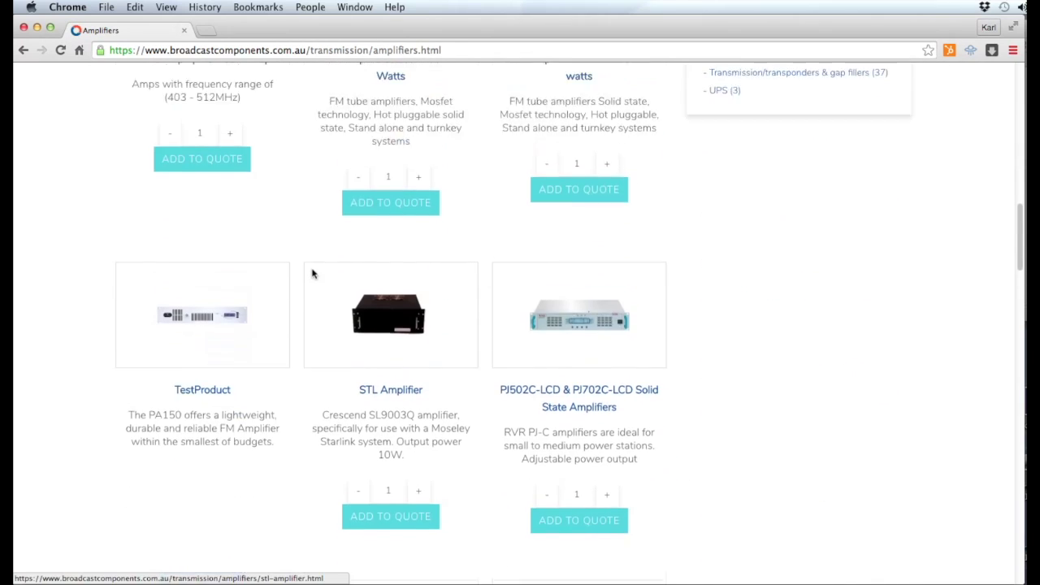
scroll(105, 224, "up", 10)
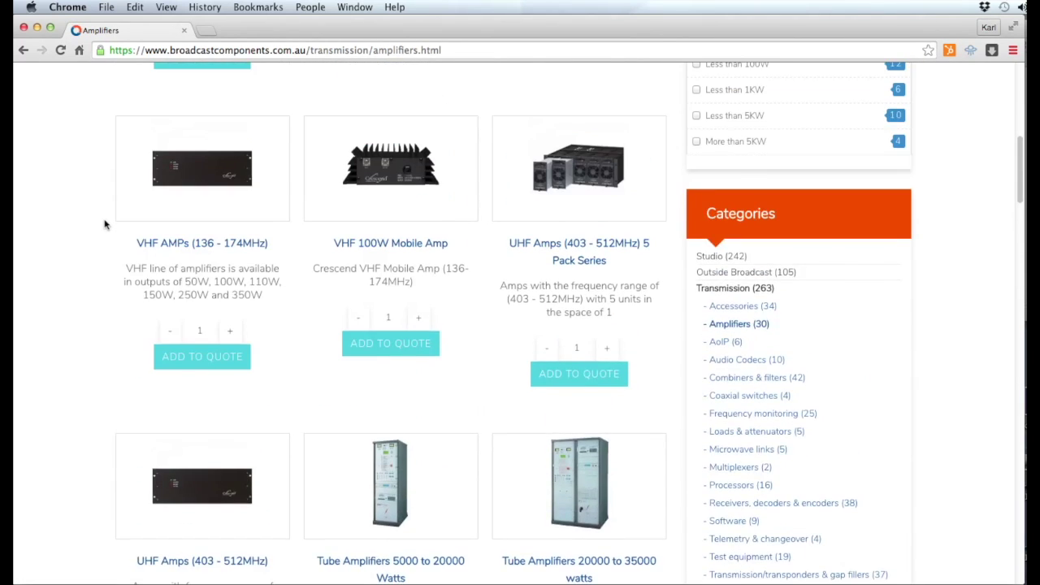
scroll(105, 224, "up", 3)
scroll(105, 224, "down", 5)
scroll(104, 223, "down", 5)
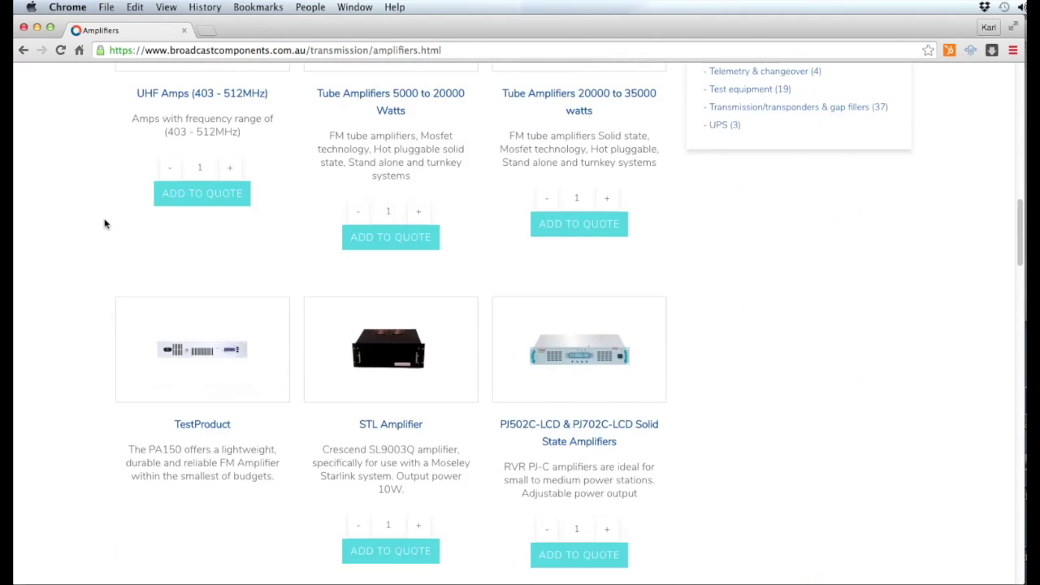
scroll(111, 267, "down", 3)
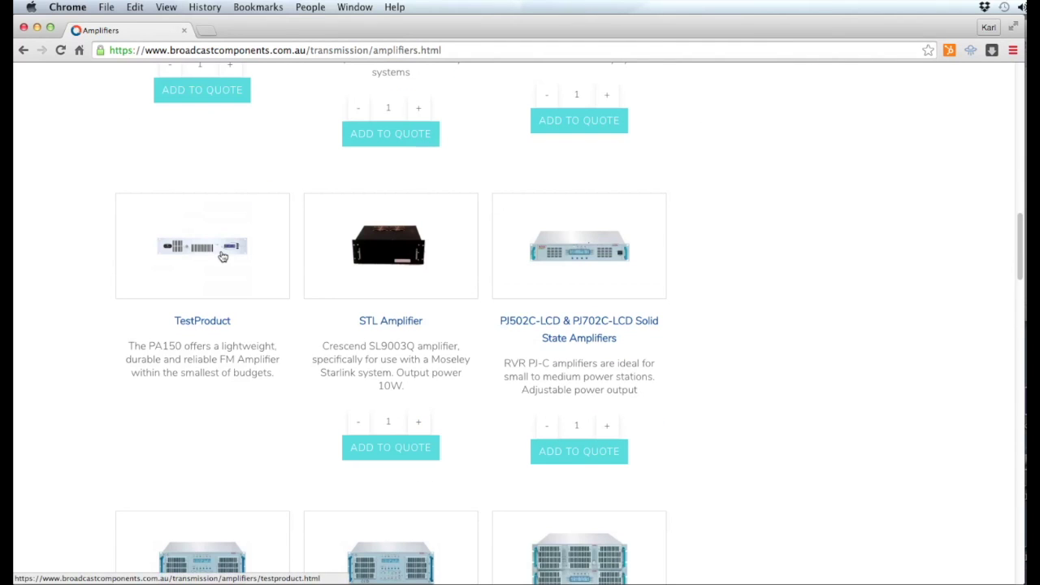
Open TestProduct from the Amplifiers listing and review its description, specification and related products
scroll(81, 270, "down", 2)
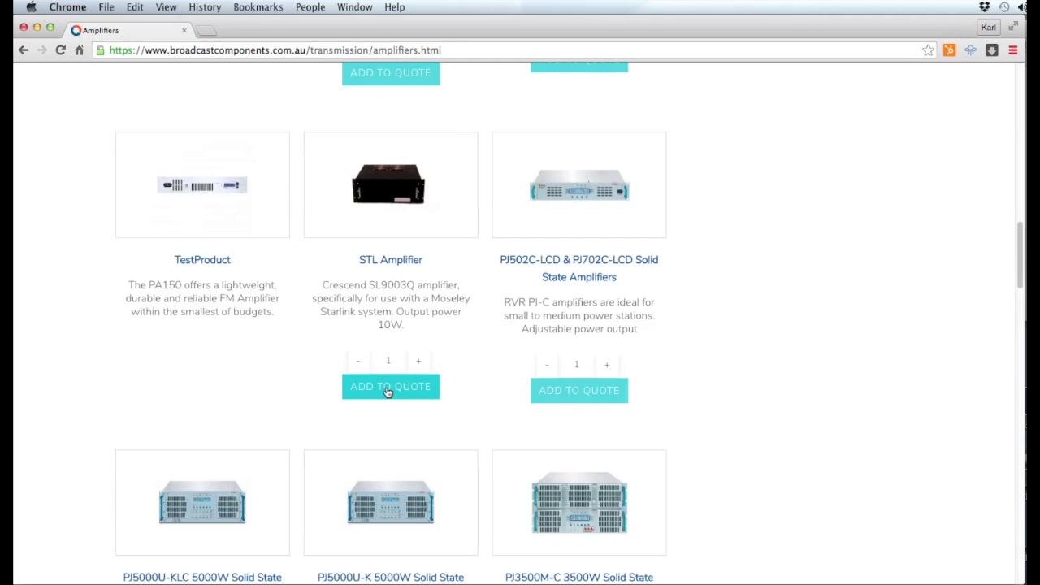
left_click(203, 196)
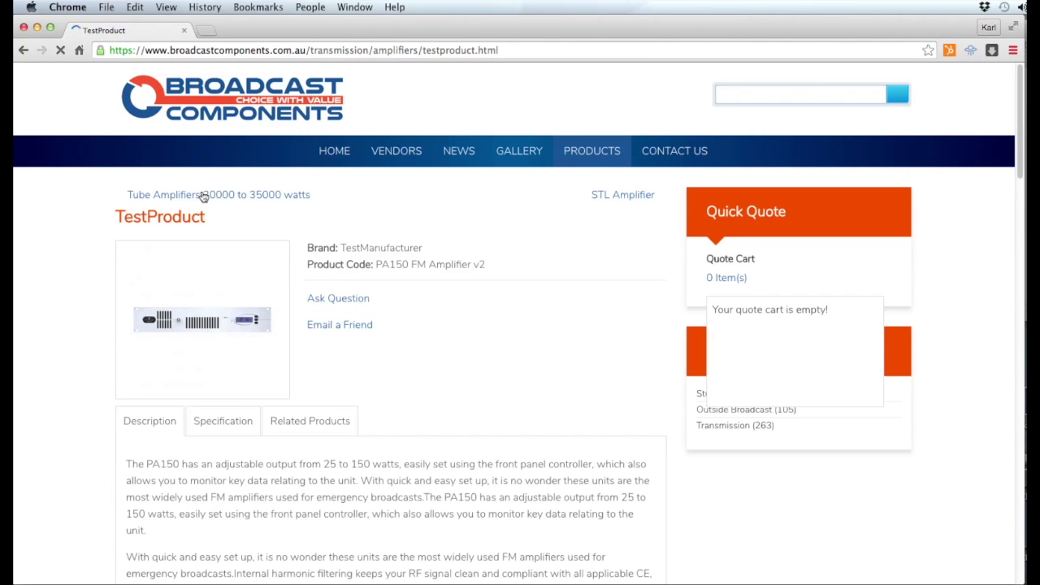
scroll(117, 273, "down", 1)
scroll(114, 271, "down", 5)
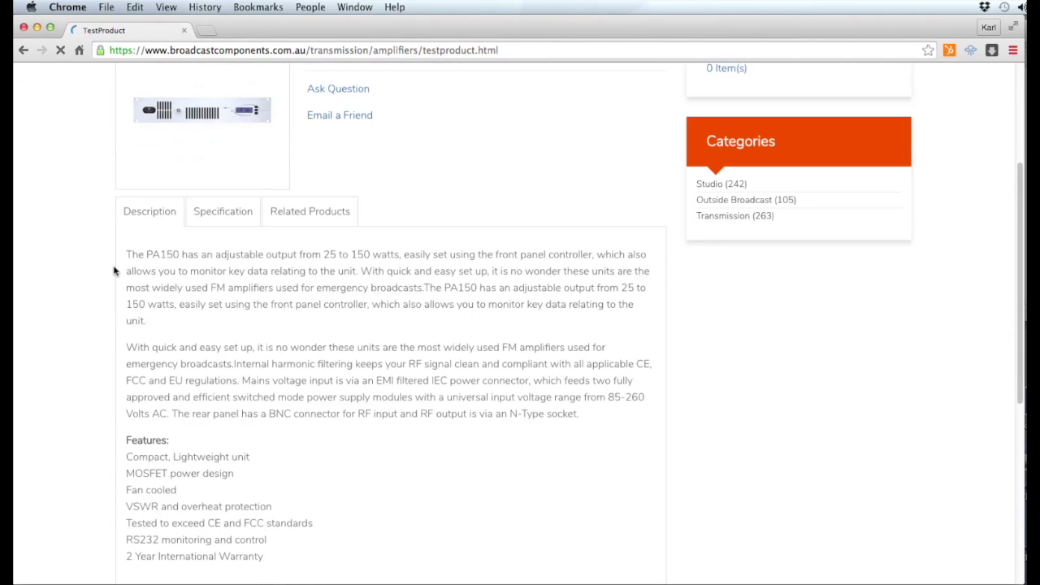
left_click(224, 216)
left_click(317, 213)
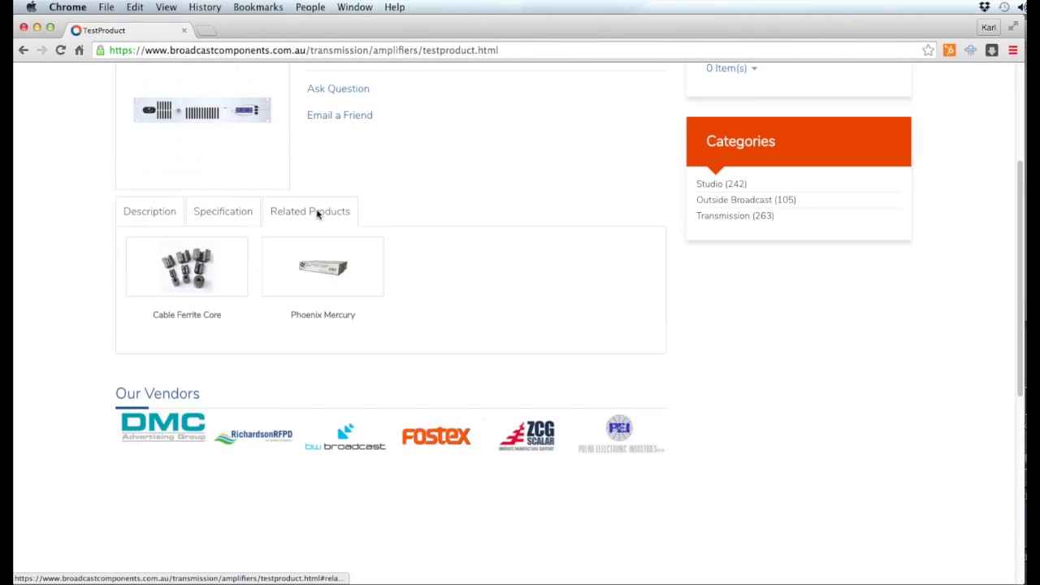
scroll(325, 236, "up", 5)
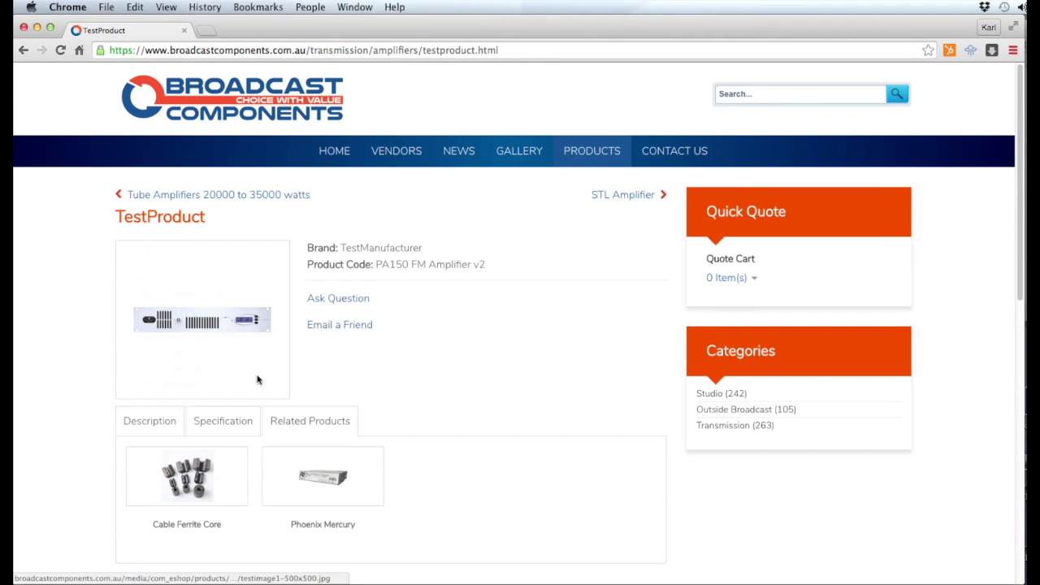
Switch to the Joomla product list, open TestProduct for editing, set Product Quote Mode to Yes and save the product
left_click_drag(248, 29, 349, 195)
left_click(337, 34)
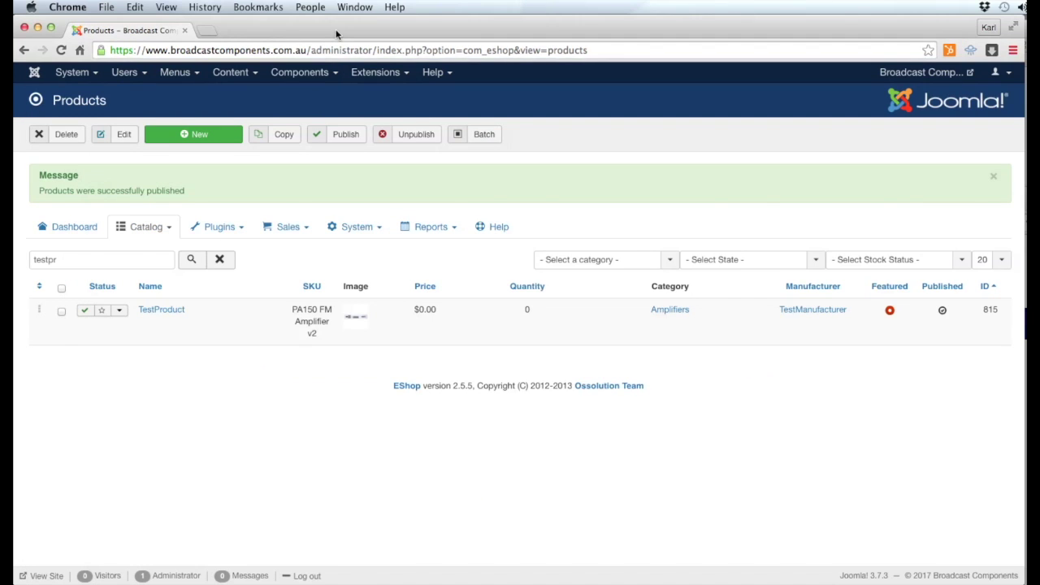
left_click(171, 313)
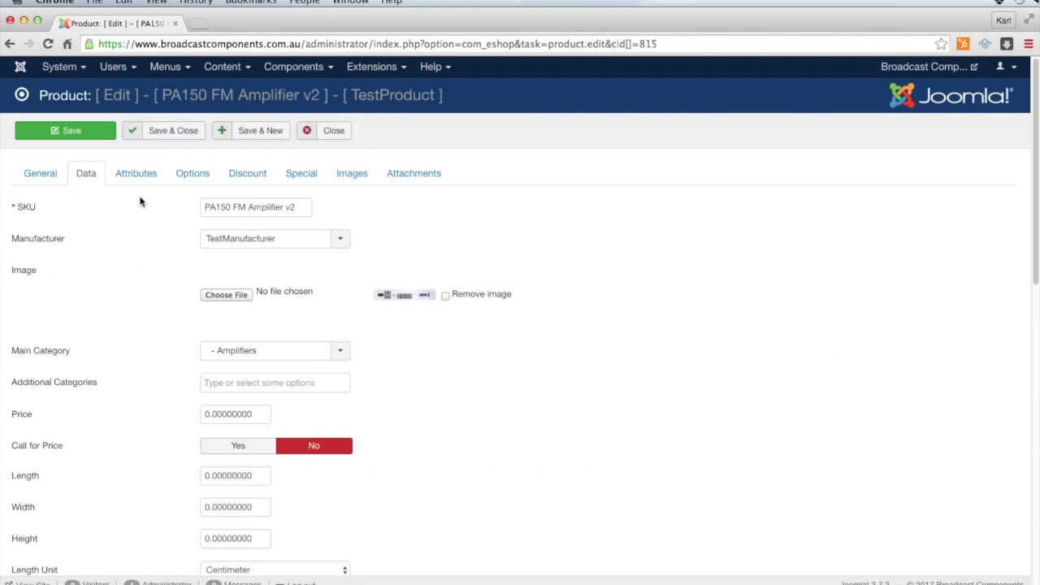
scroll(104, 376, "down", 4)
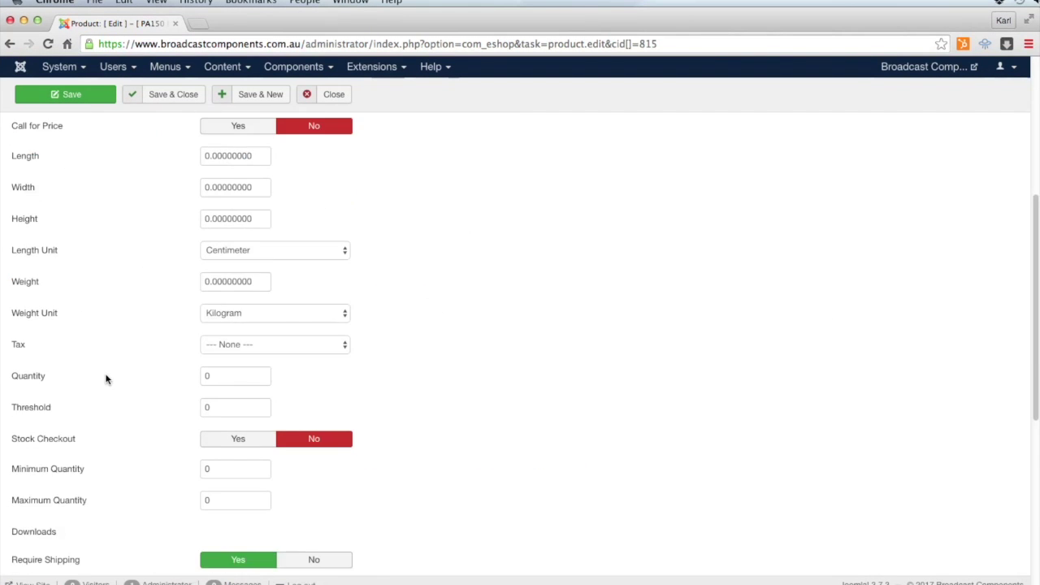
scroll(105, 378, "down", 5)
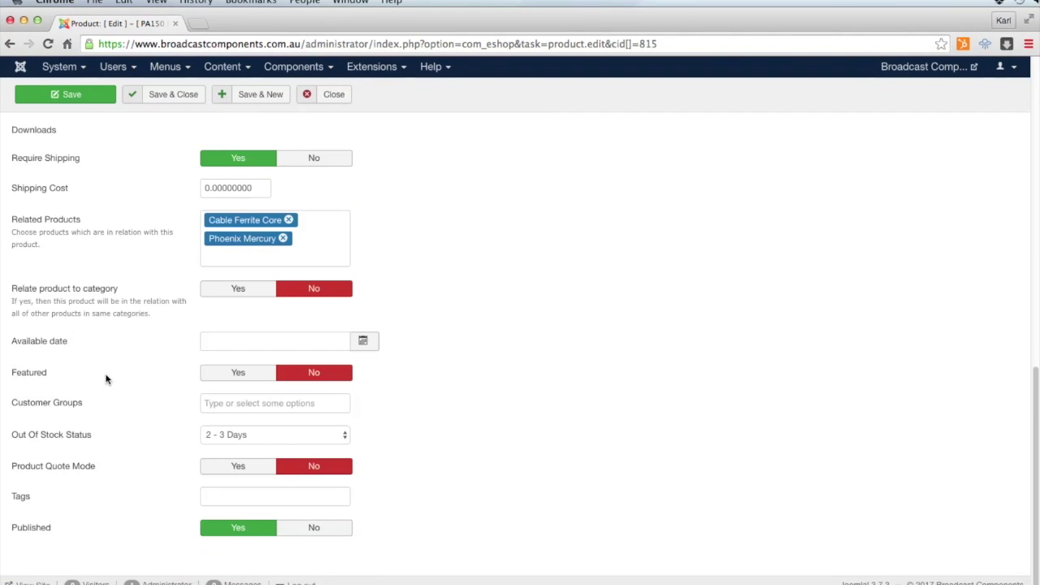
left_click(235, 469)
left_click(84, 95)
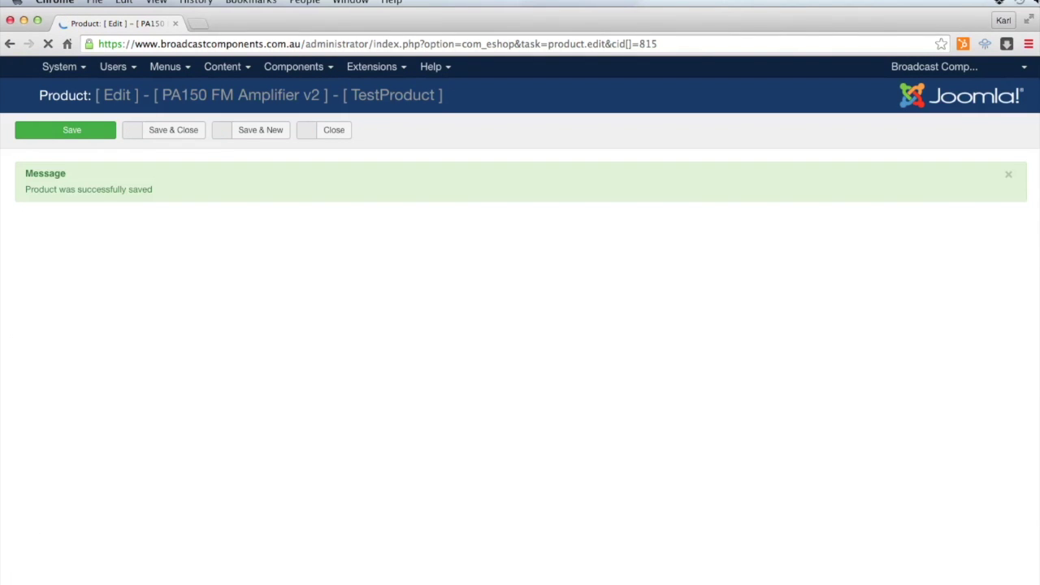
Switch back to the public shop window, return to the Amplifiers listing and reload it, continuing with the form resubmission
key("super+grave")
left_click_drag(426, 195, 320, 24)
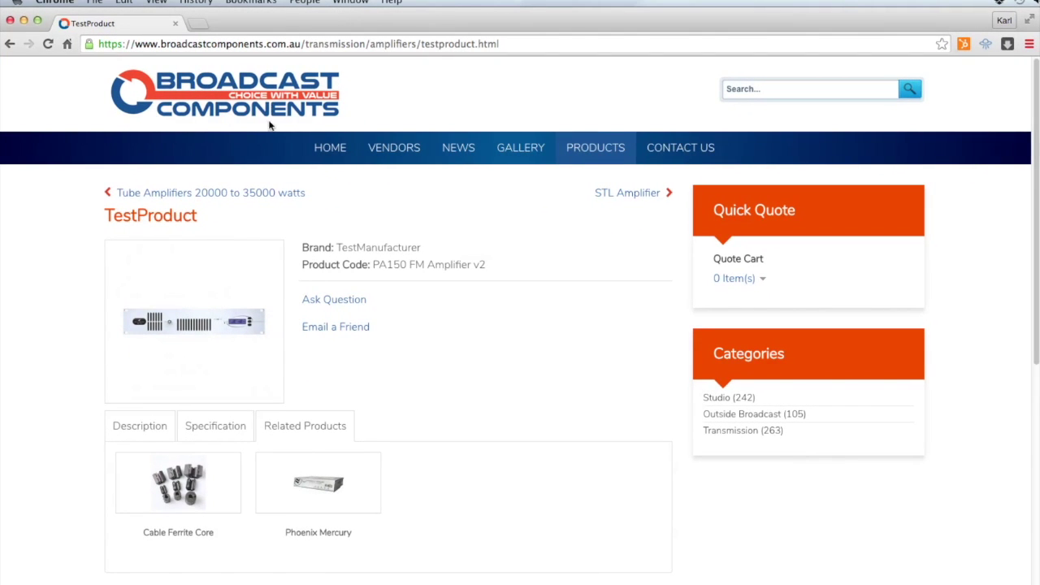
left_click(9, 43)
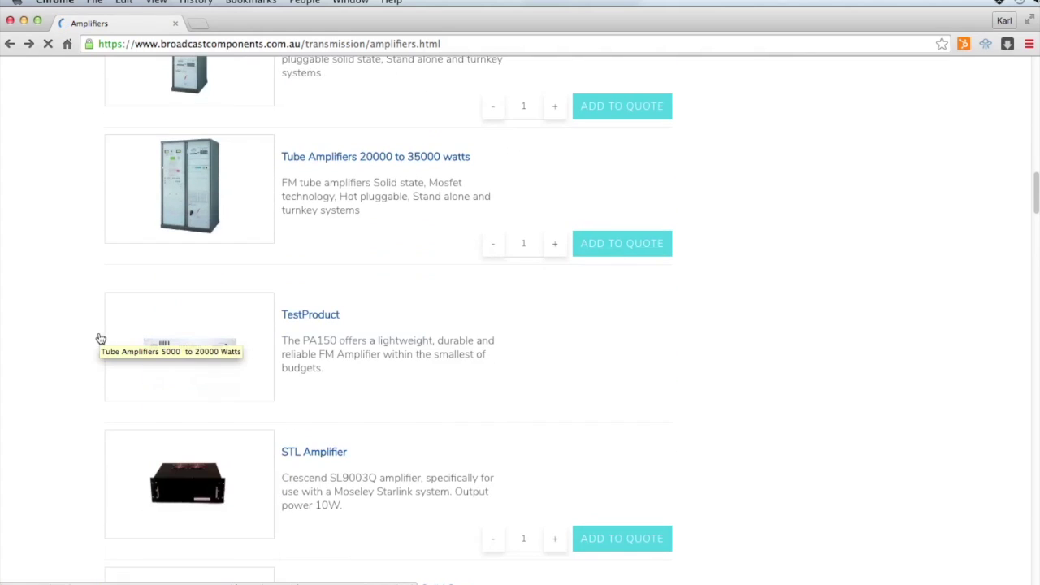
left_click(48, 45)
left_click(49, 44)
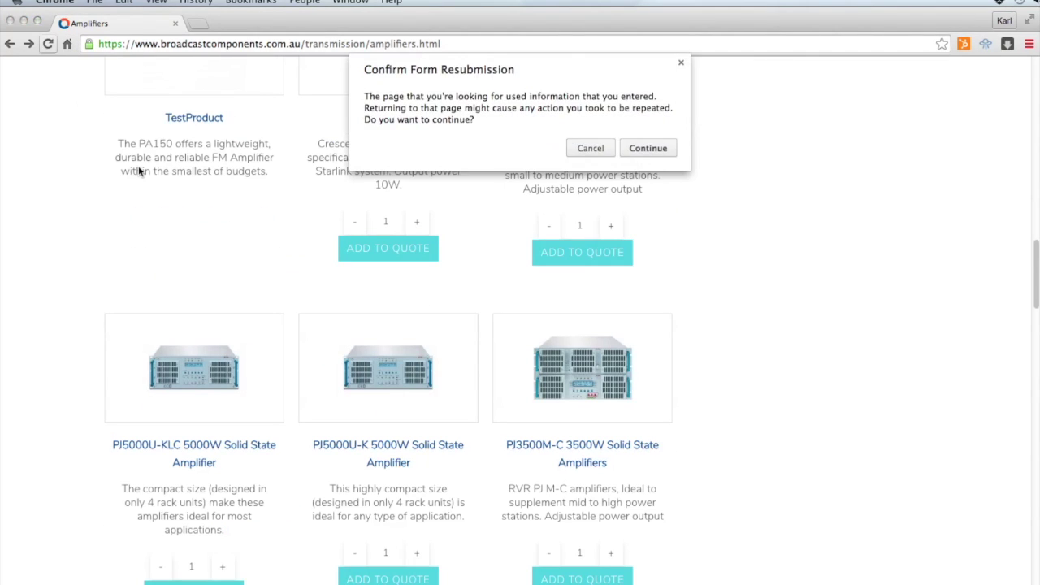
left_click(647, 147)
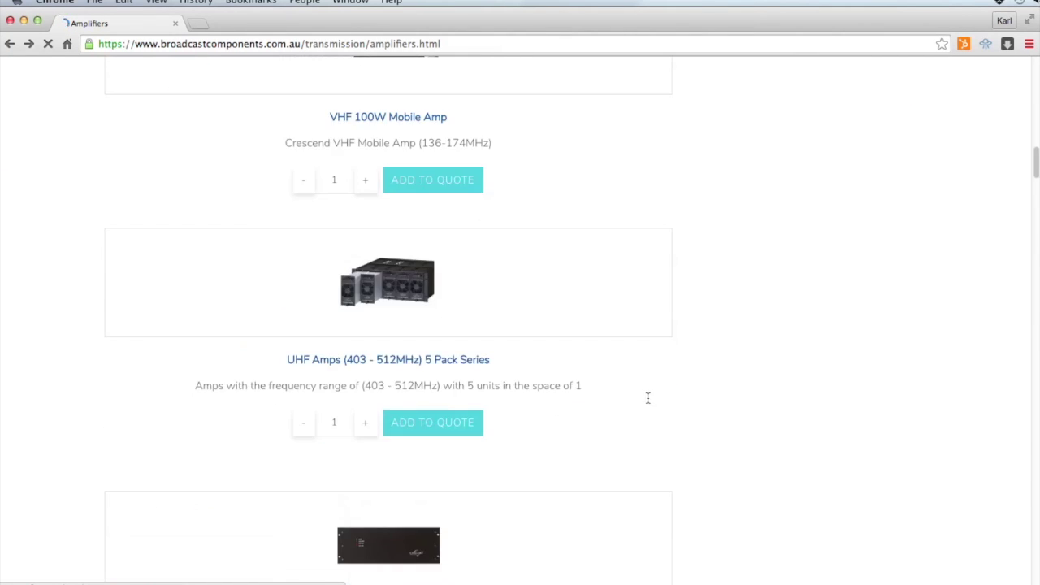
key("super+d")
type("test")
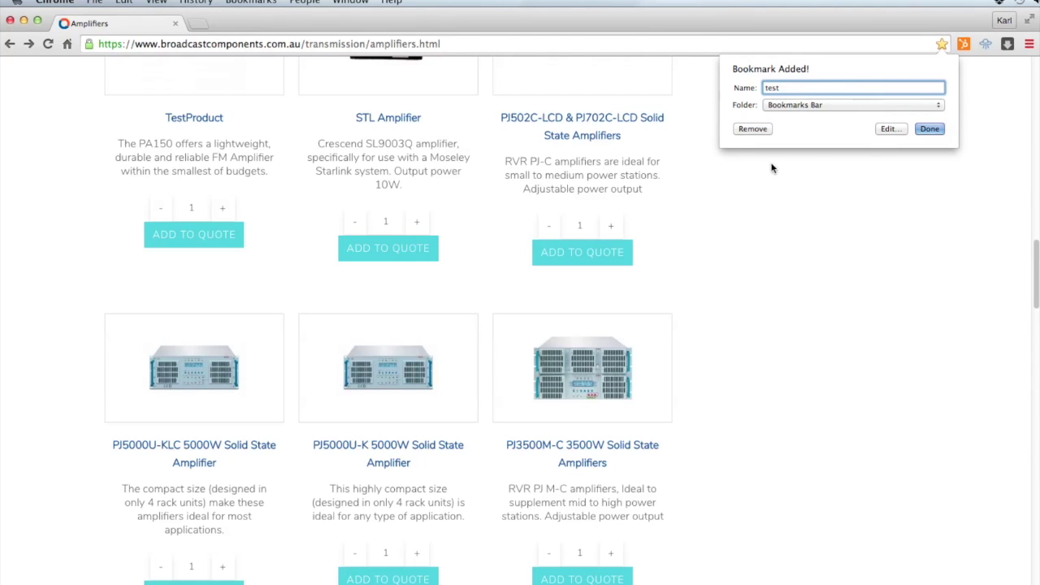
left_click(734, 131)
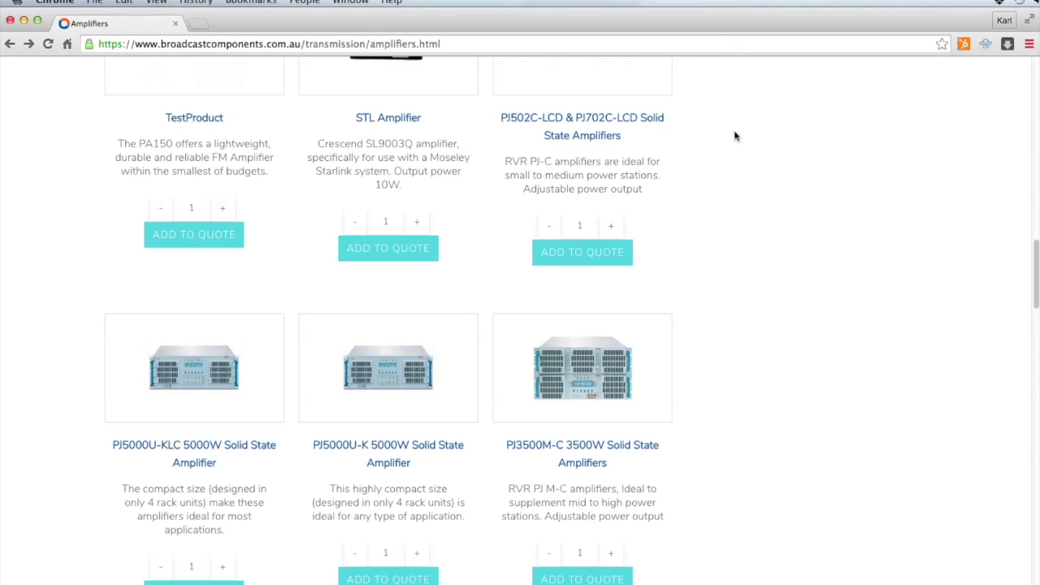
Find "test" on the Amplifiers page, open TestProduct and check its product page for the quote option
key("super+f")
type("test")
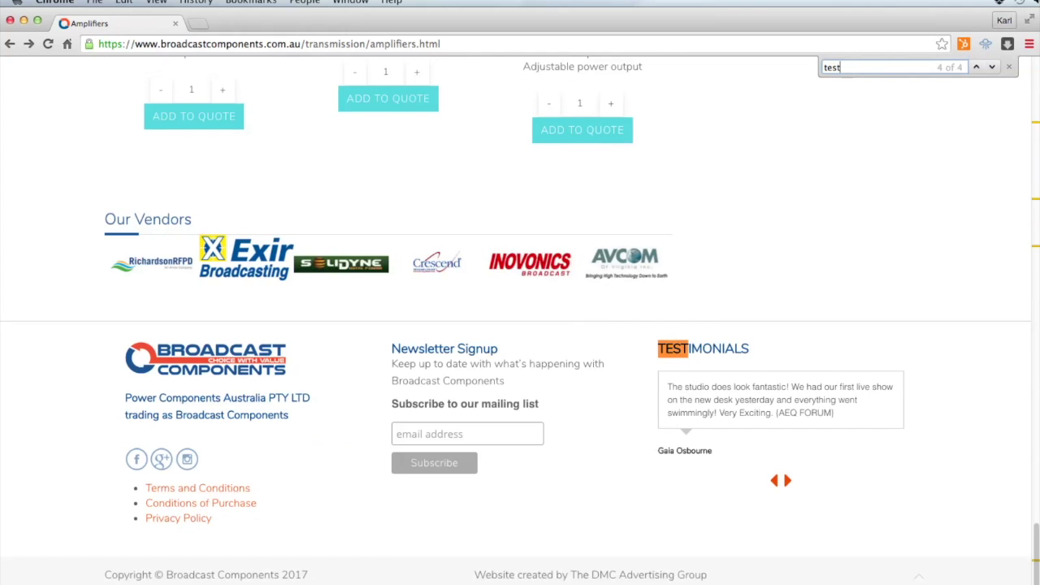
scroll(656, 294, "up", 20)
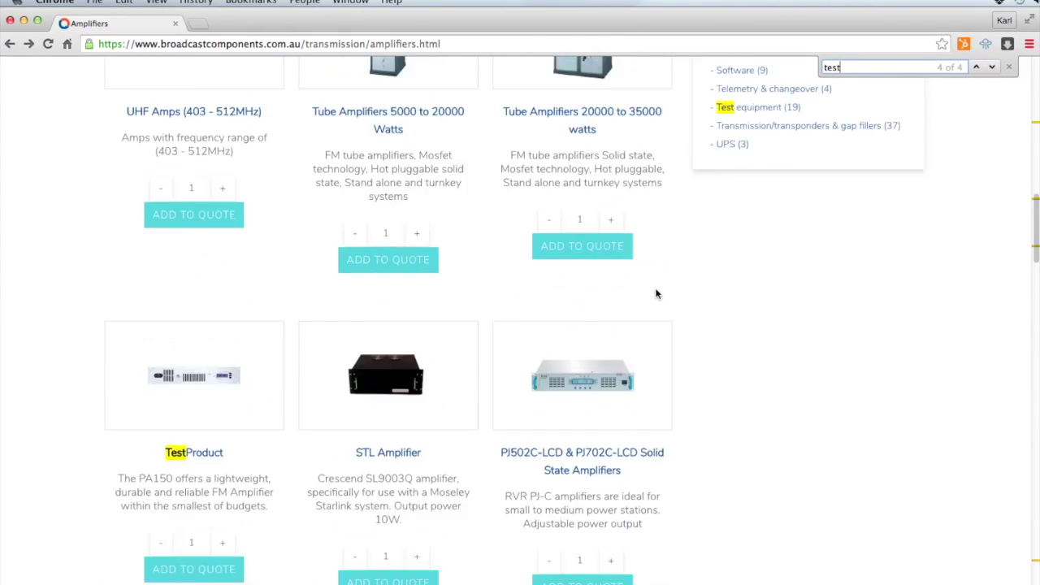
scroll(657, 294, "down", 10)
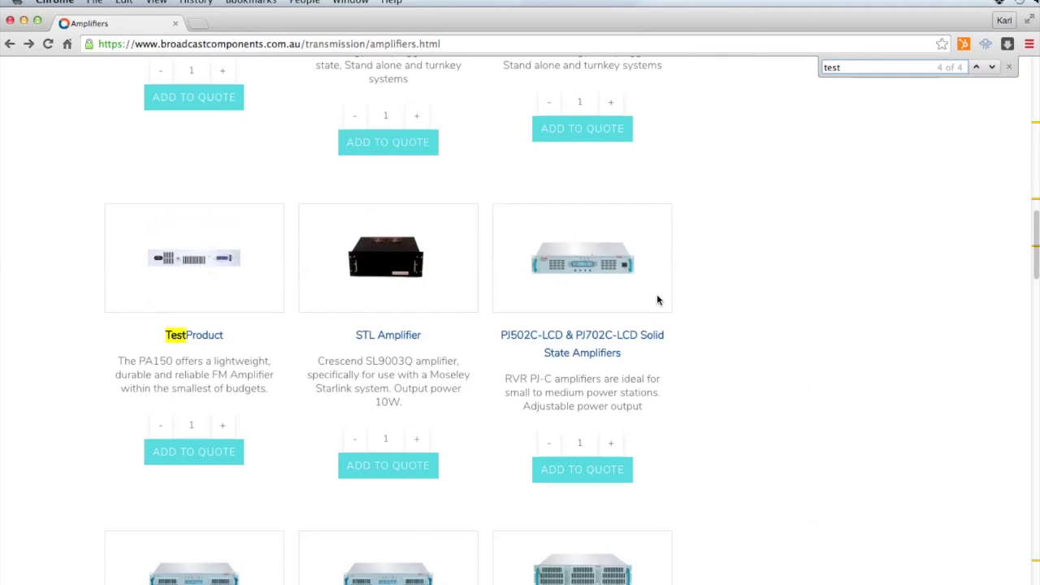
left_click(173, 273)
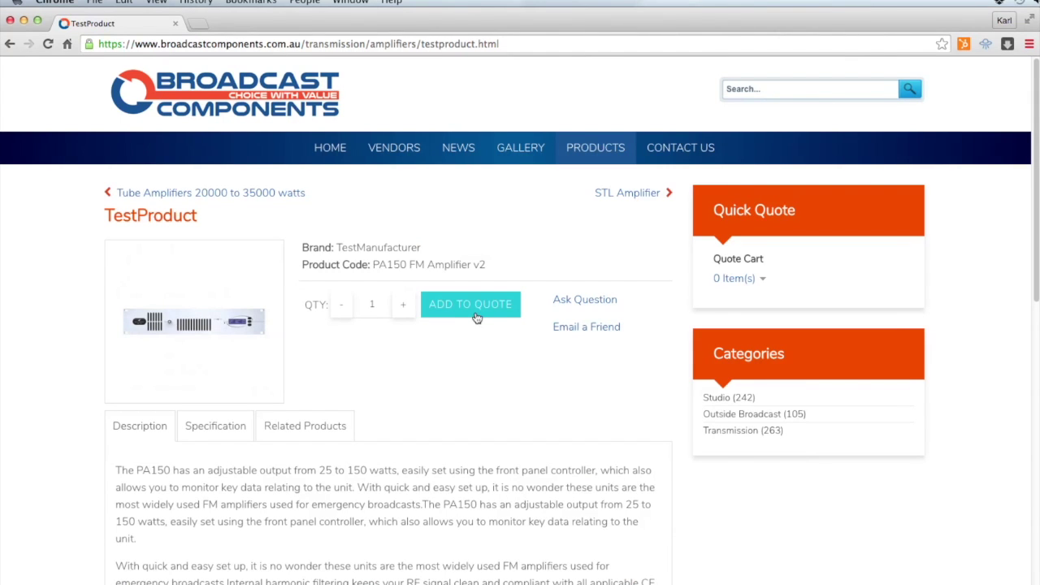
scroll(472, 399, "down", 5)
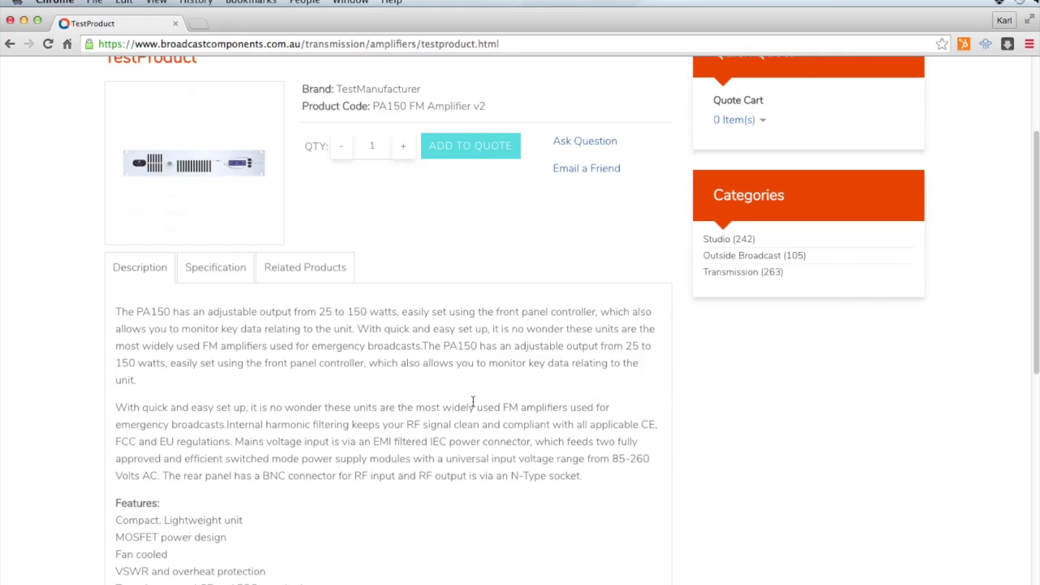